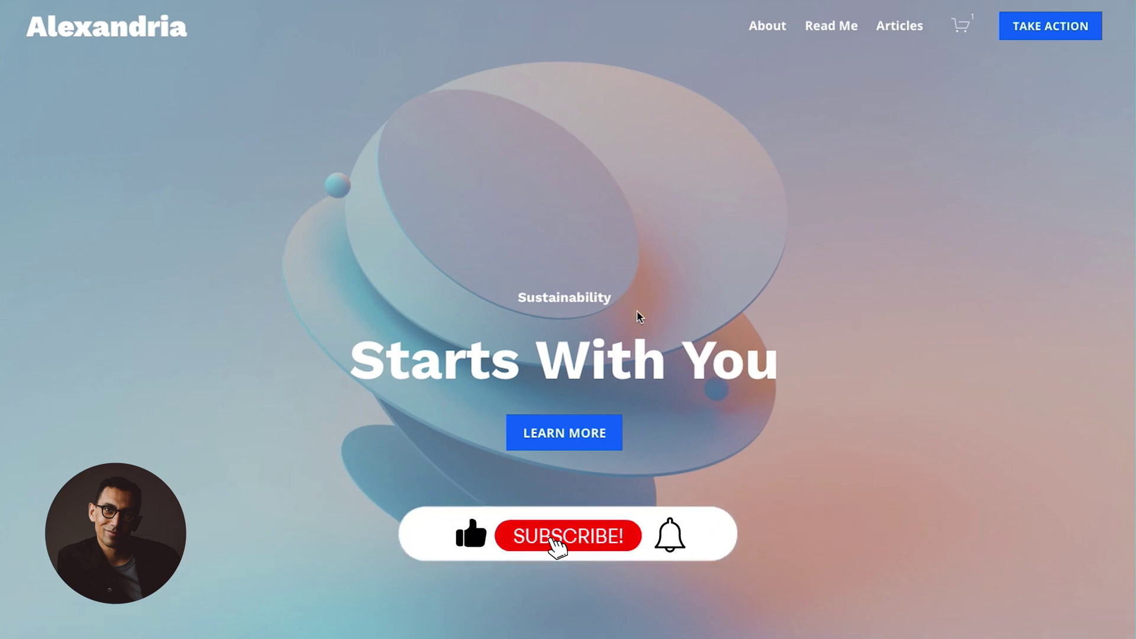
- Insert a blank section between Subscribe and the footer and set its content width to M
key("Escape")
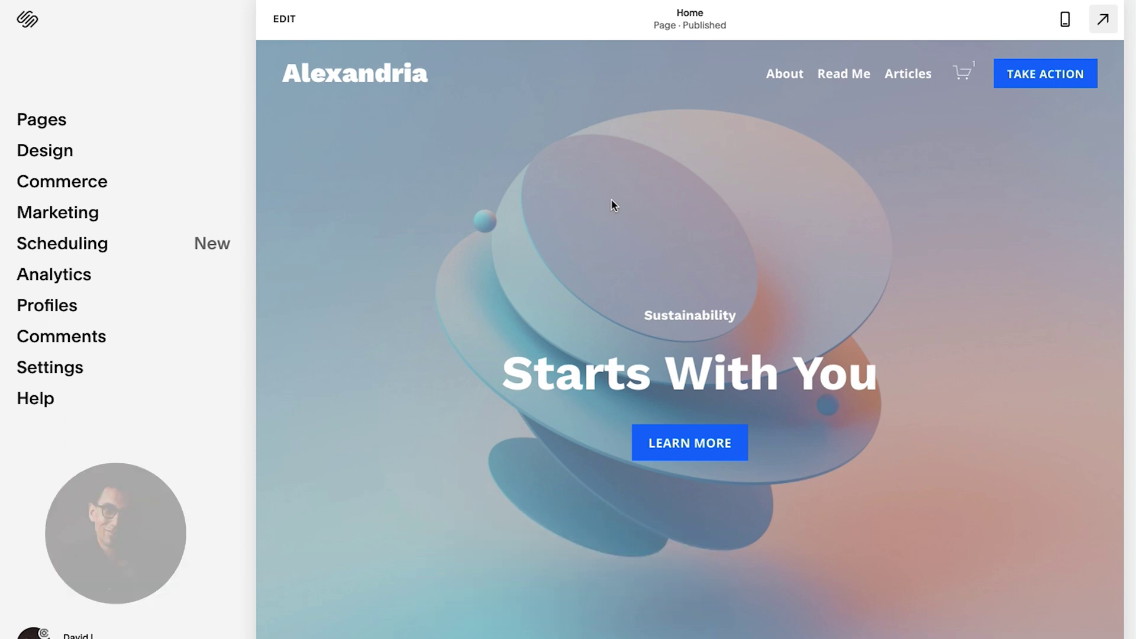
scroll(534, 355, "down", 15)
scroll(534, 359, "down", 15)
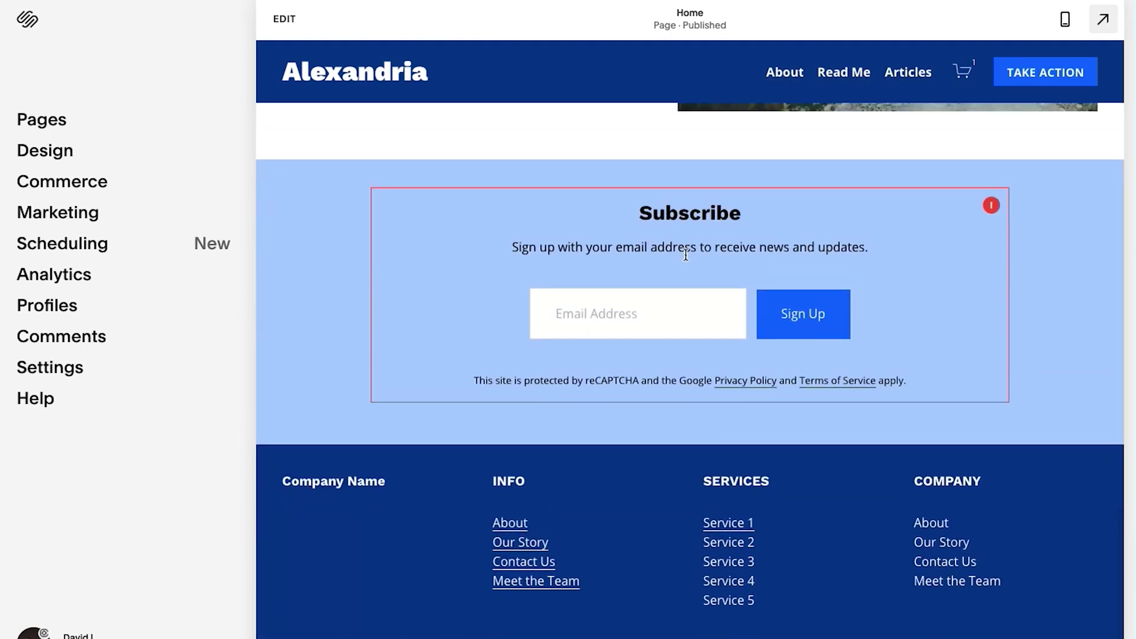
left_click(284, 21)
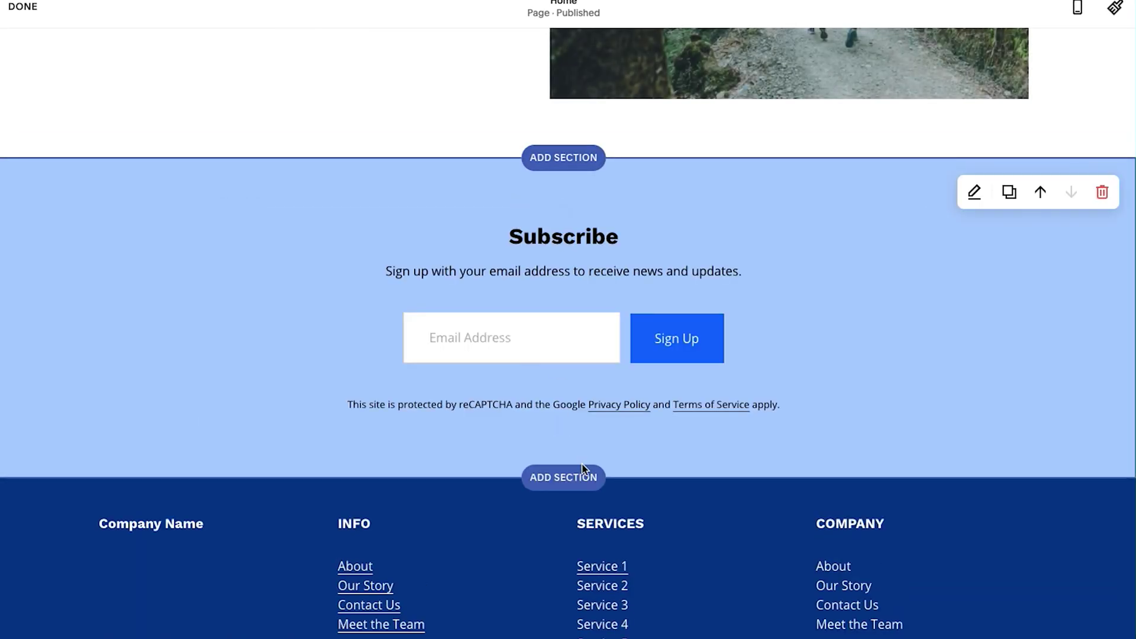
left_click(550, 482)
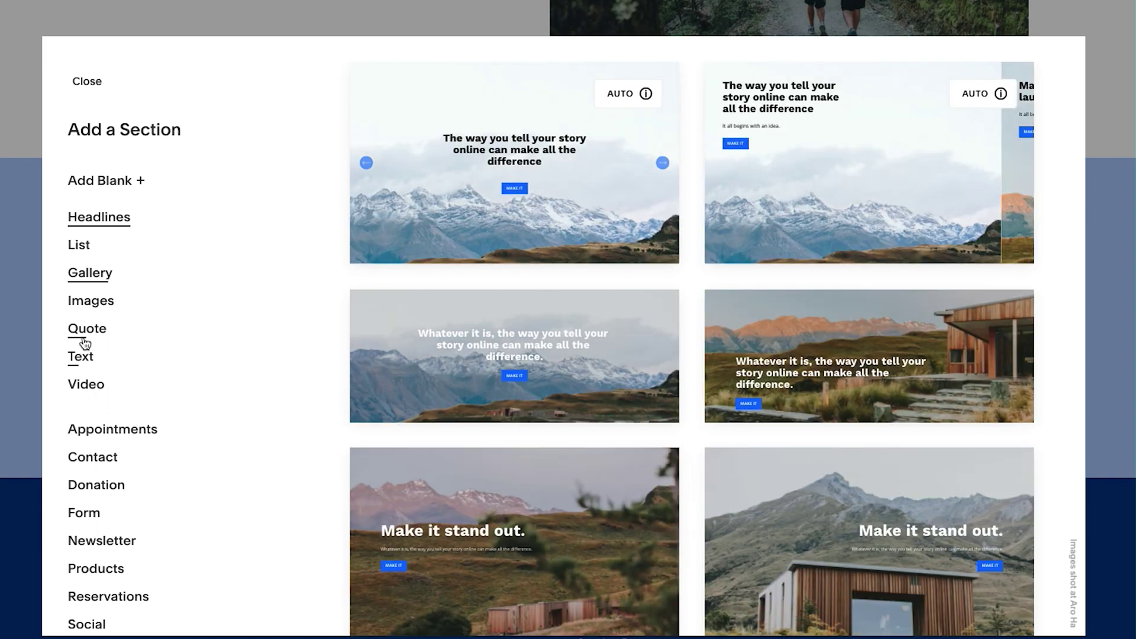
left_click(97, 182)
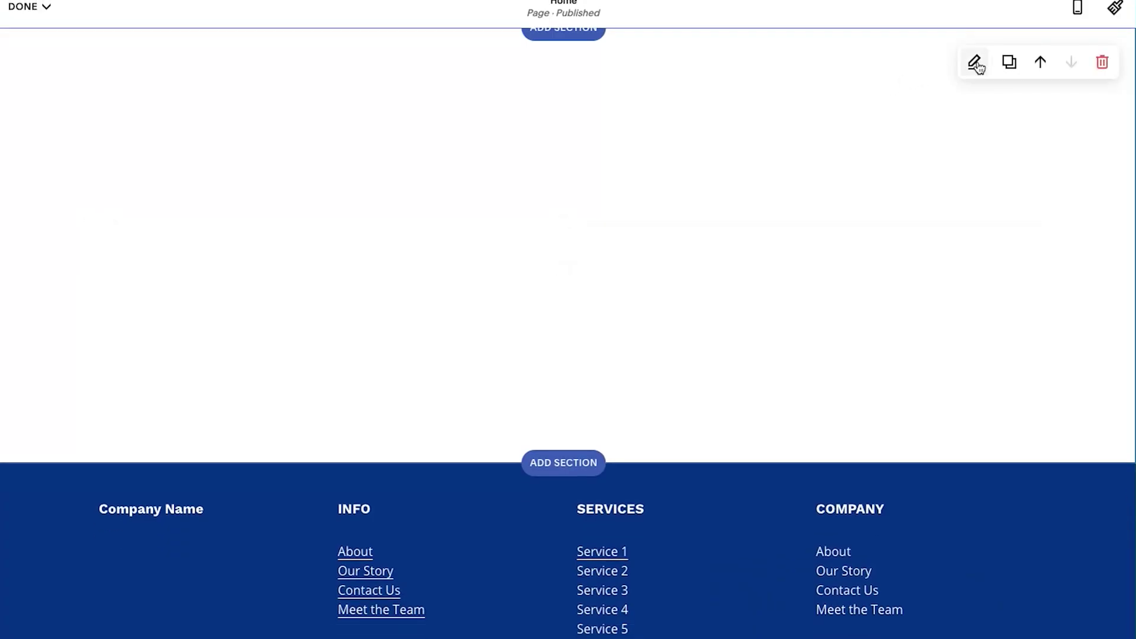
left_click(974, 62)
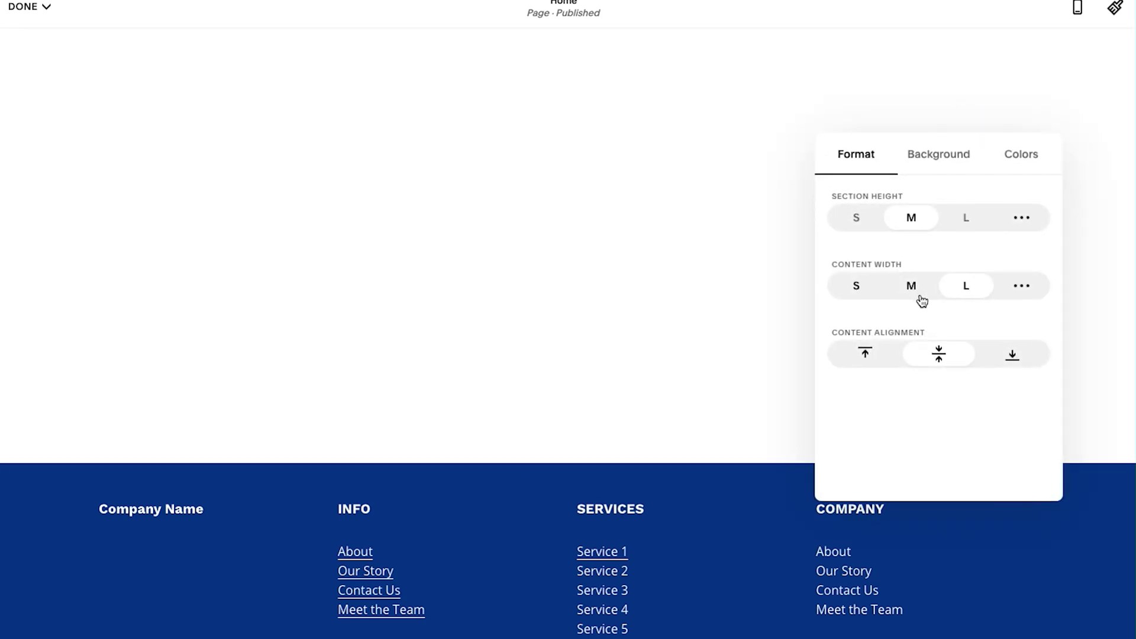
left_click(911, 288)
- Search 'form' in the block picker and insert a Form block into the new section
left_click(680, 232)
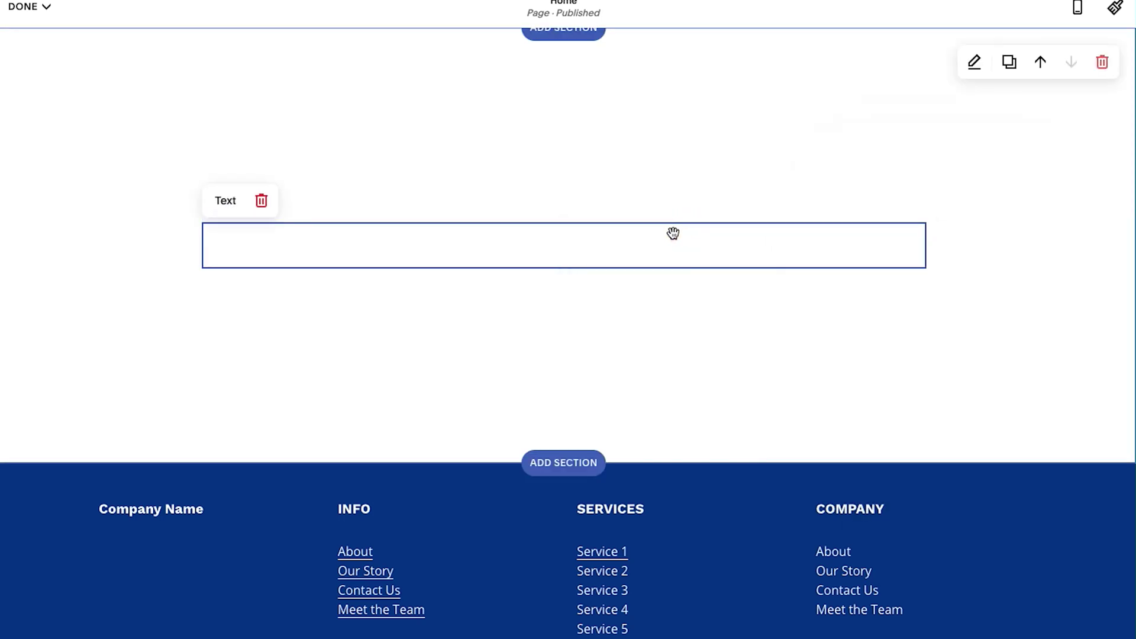
left_click(564, 268)
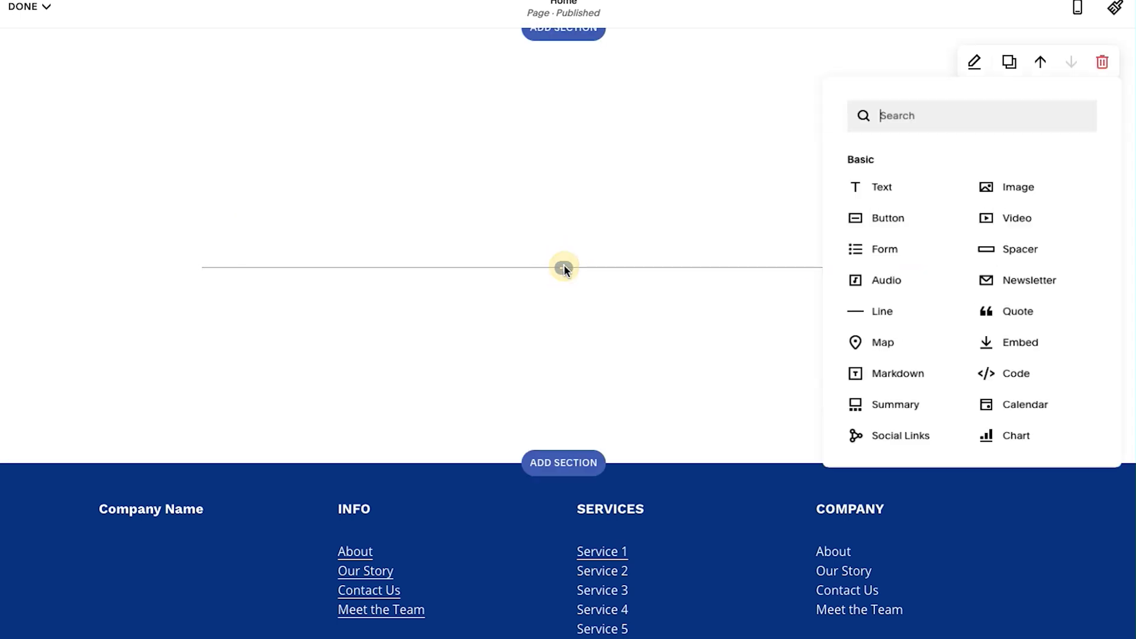
left_click(531, 162)
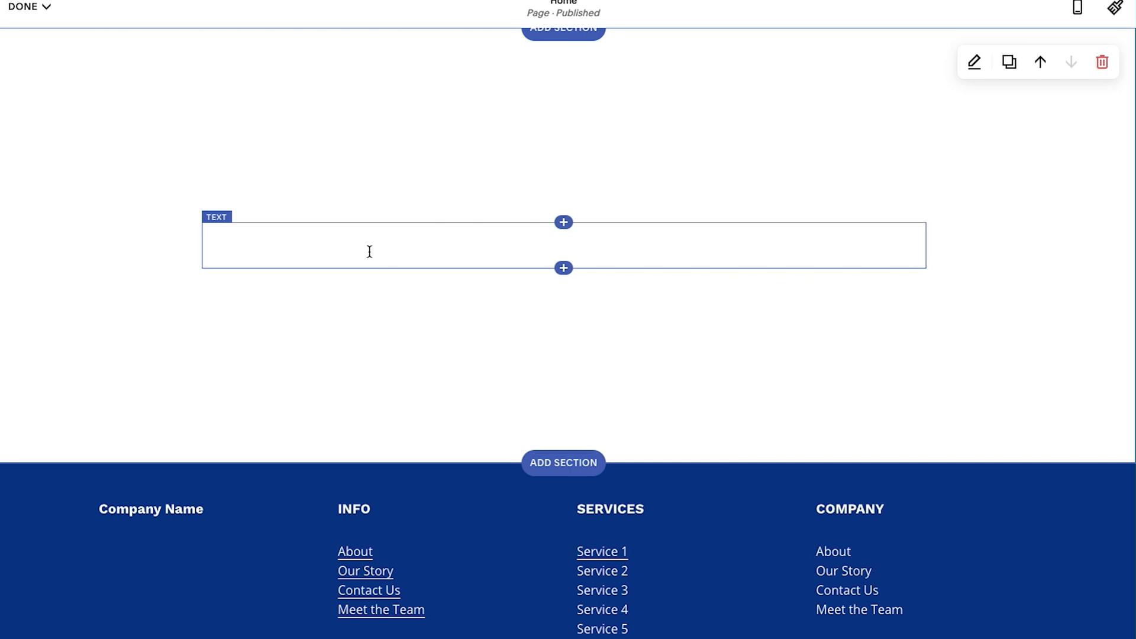
left_click(564, 268)
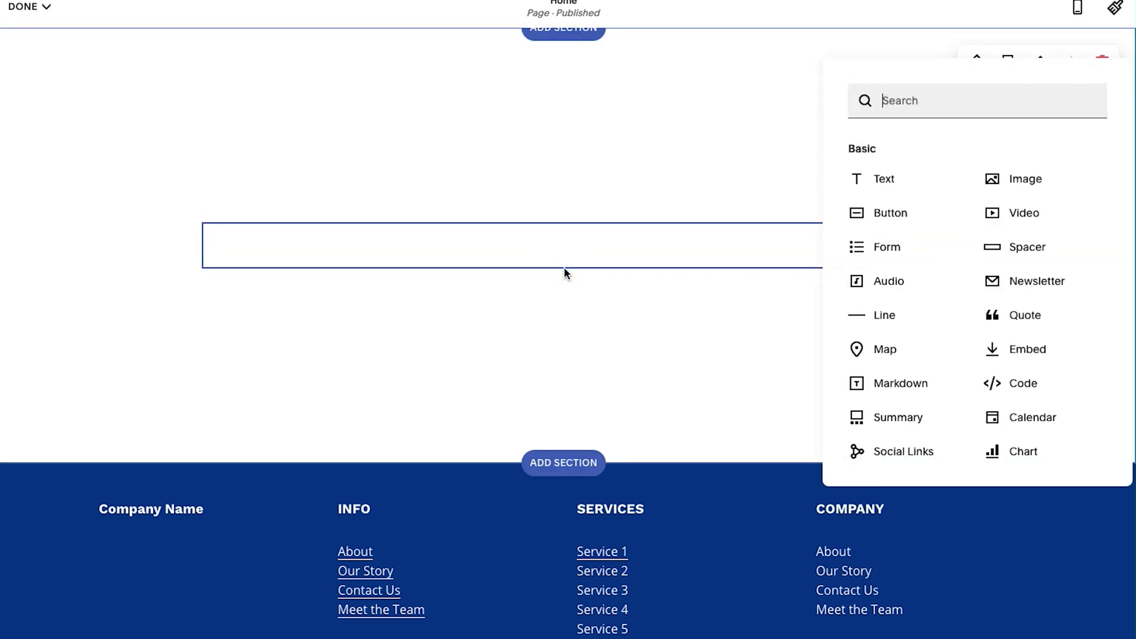
type("form")
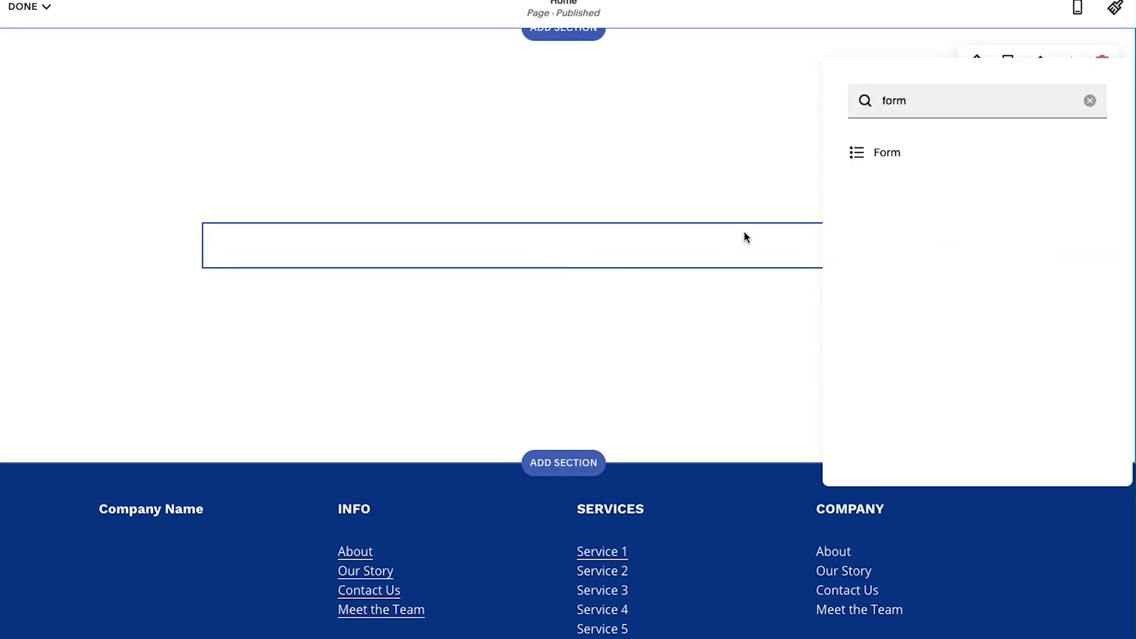
left_click(886, 153)
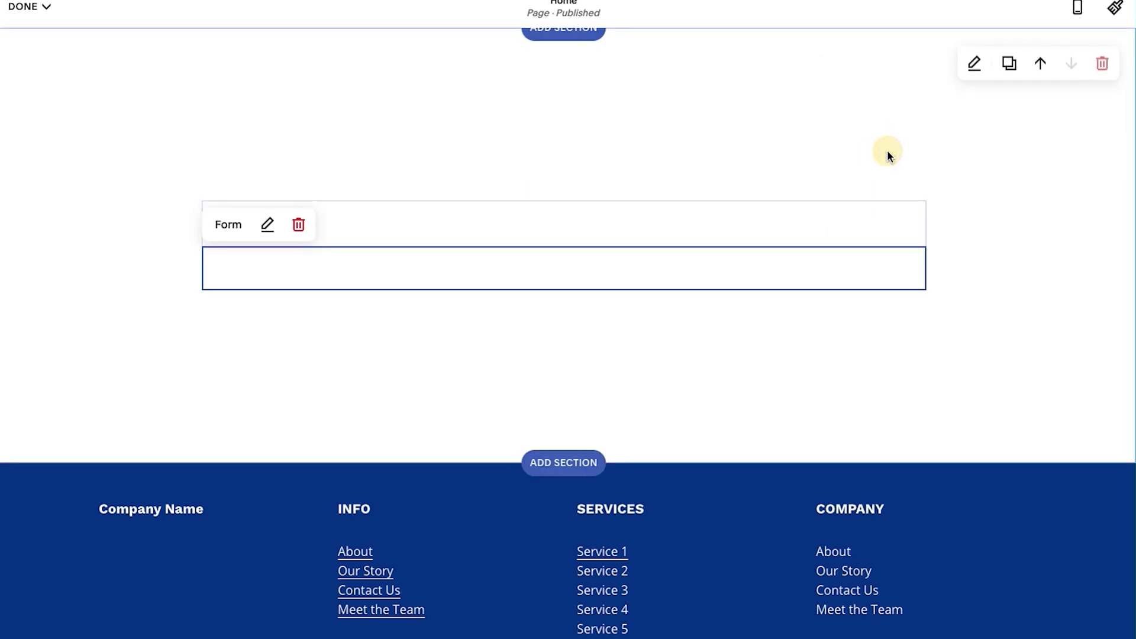
left_click_drag(1060, 175, 876, 200)
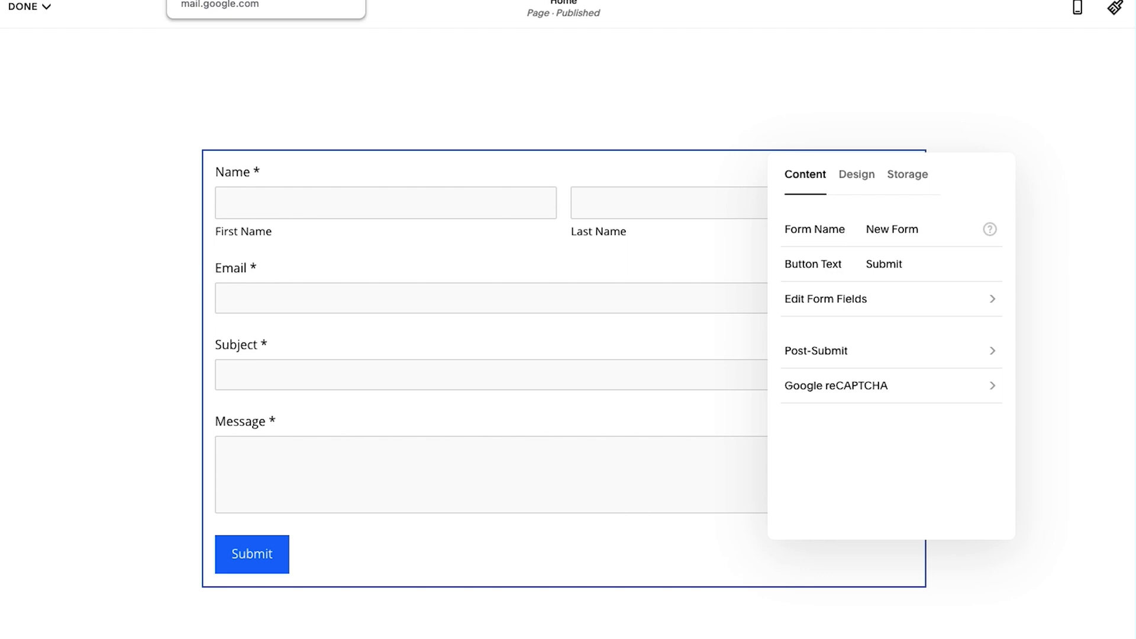
left_click(909, 229)
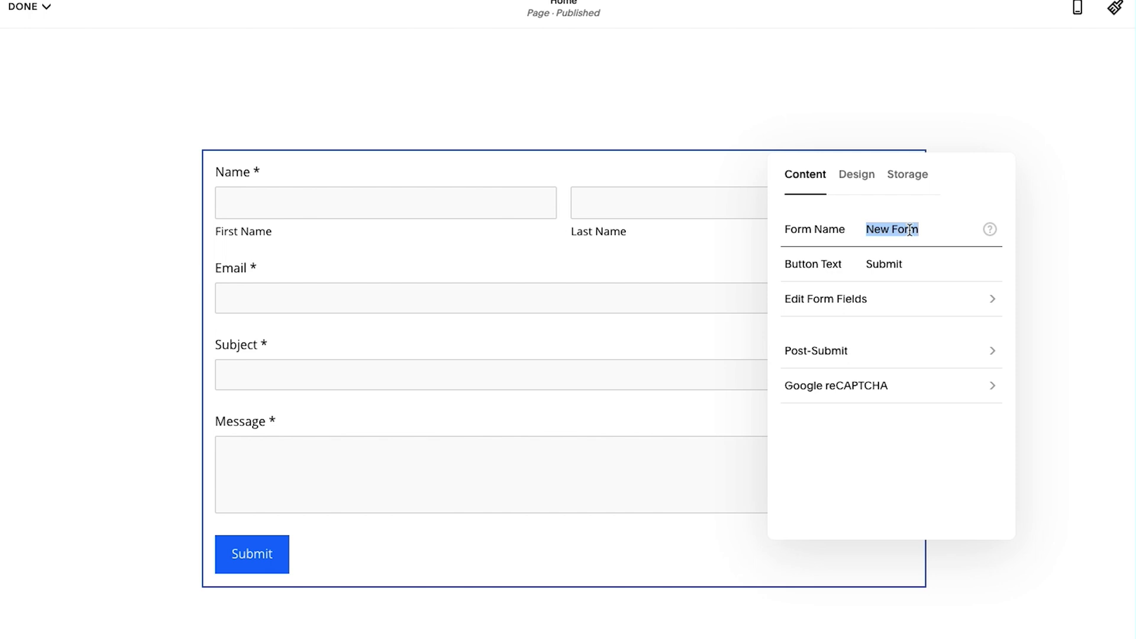
- Name the form 'Contact Form' and set its button text to 'Send'
type("Contact Form")
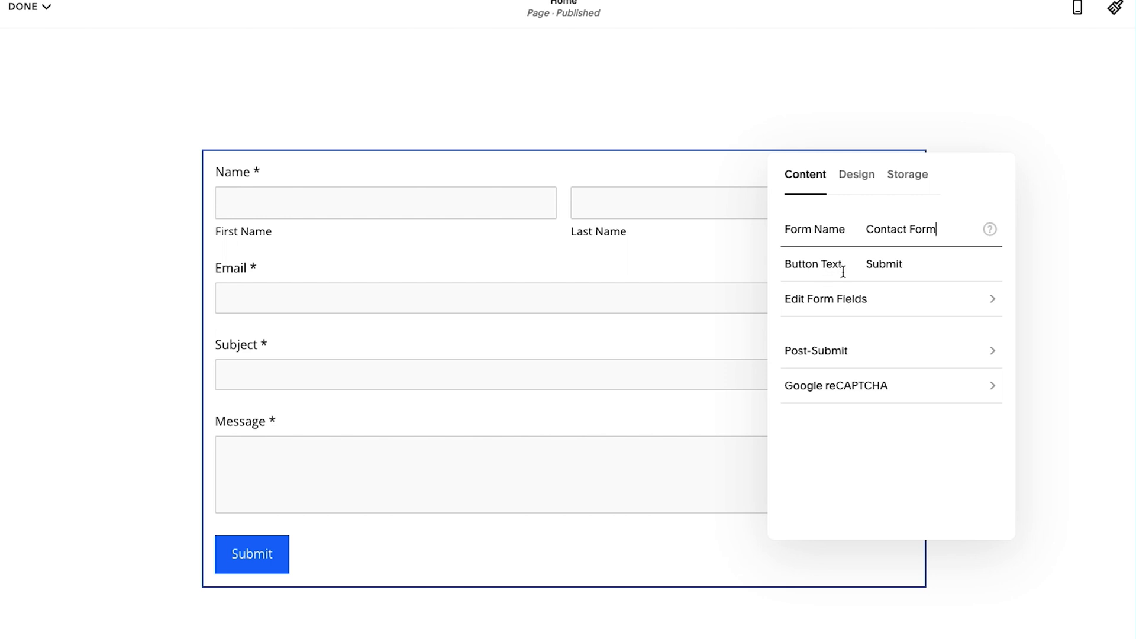
left_click(894, 264)
type("Send")
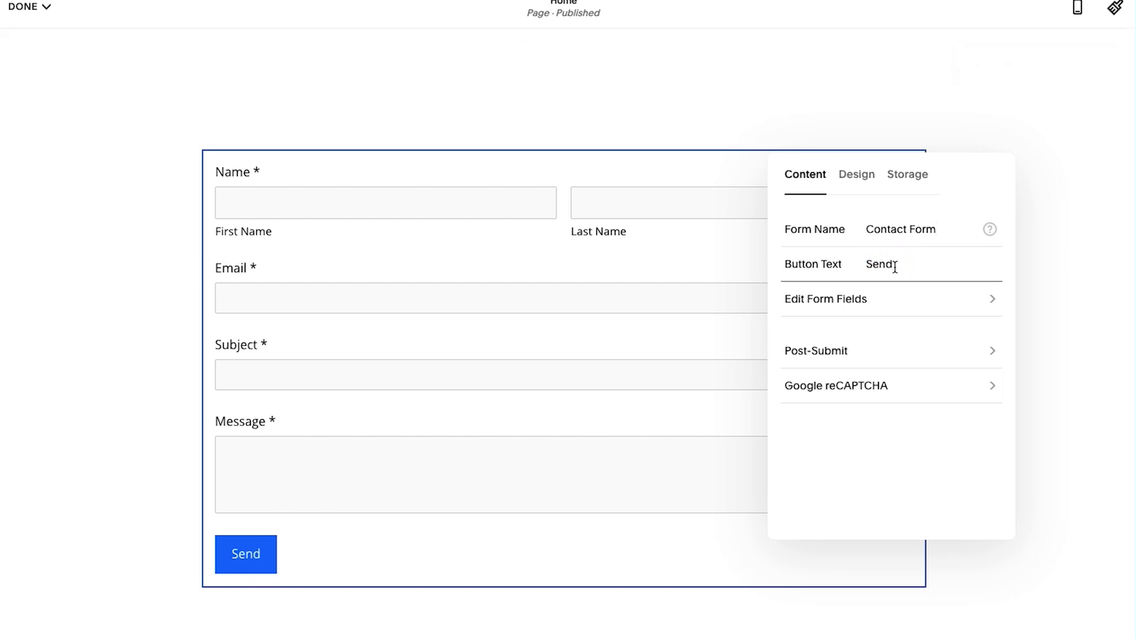
- Delete the Subject field from the form, discarding a trial Phone field
left_click(845, 307)
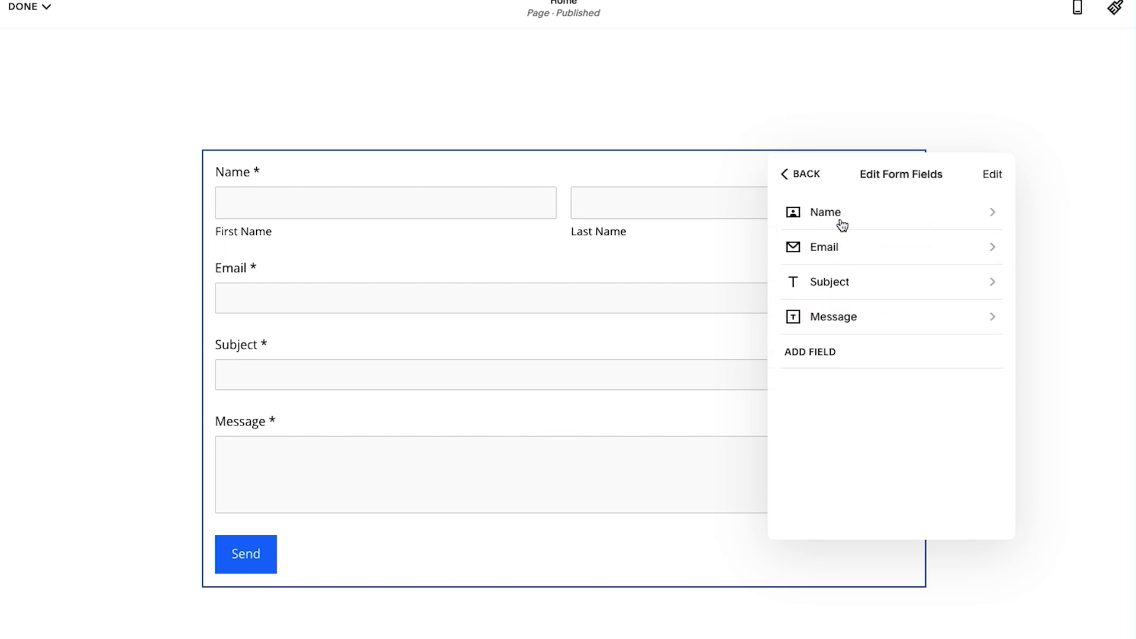
left_click(879, 293)
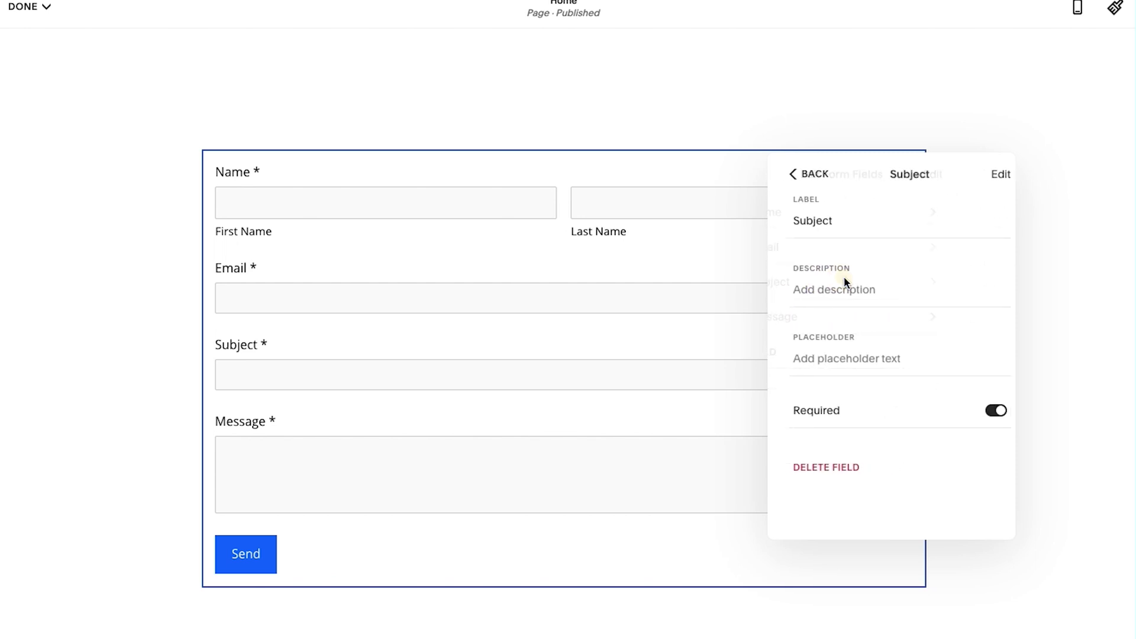
left_click(820, 471)
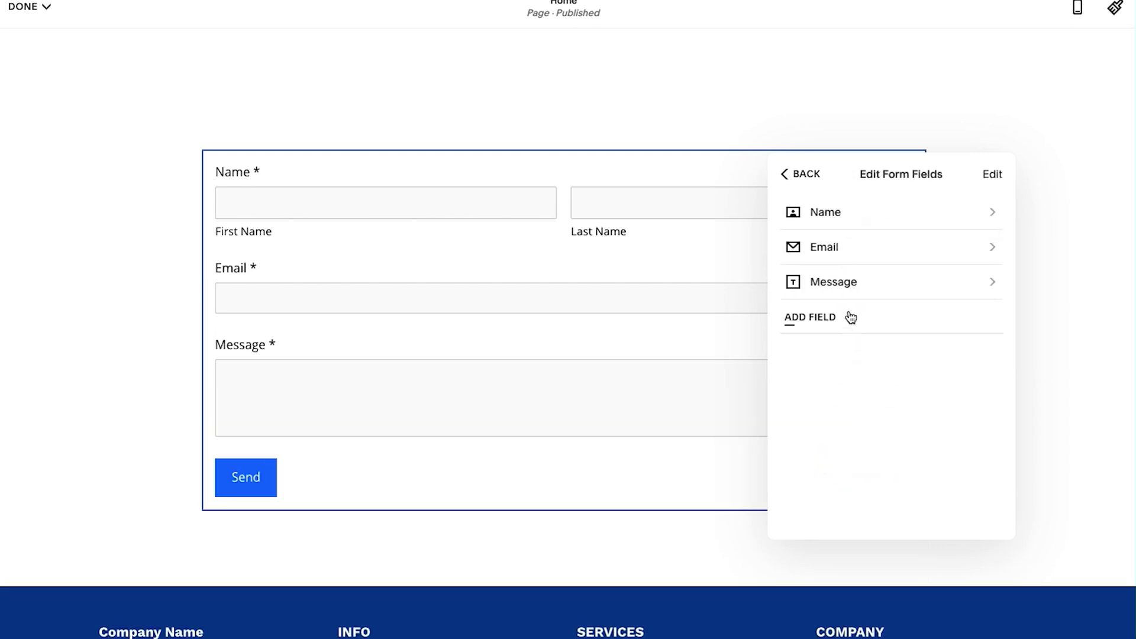
left_click(845, 277)
left_click(806, 174)
left_click(808, 317)
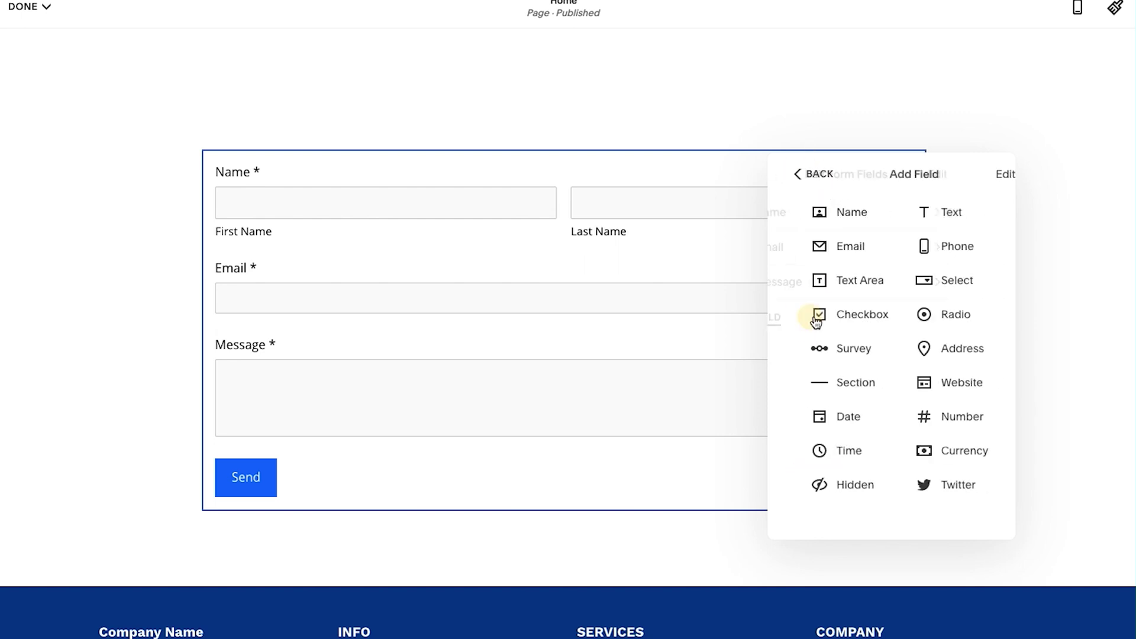
left_click(896, 254)
left_click(865, 319)
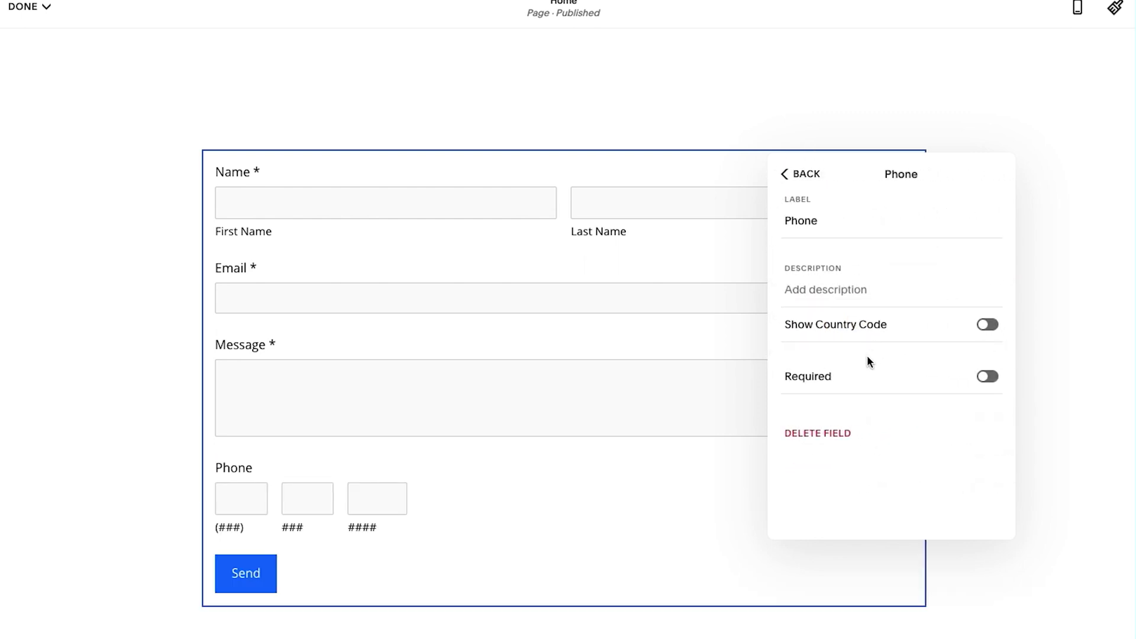
left_click(821, 431)
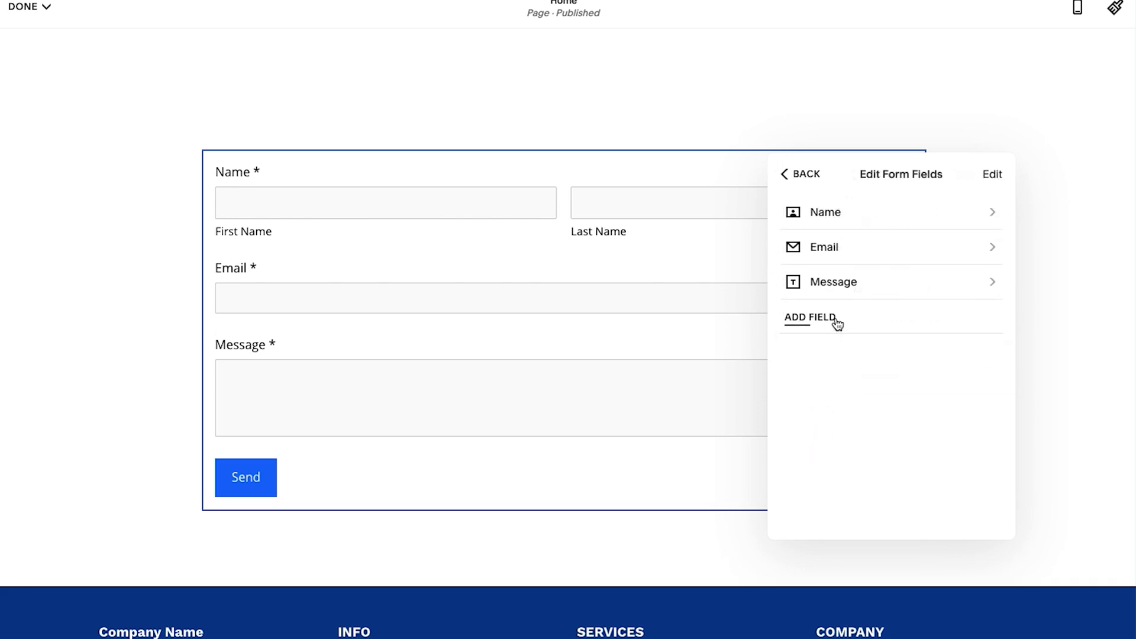
- Add a Number field labelled 'Phone #' and move it above Message
left_click(836, 320)
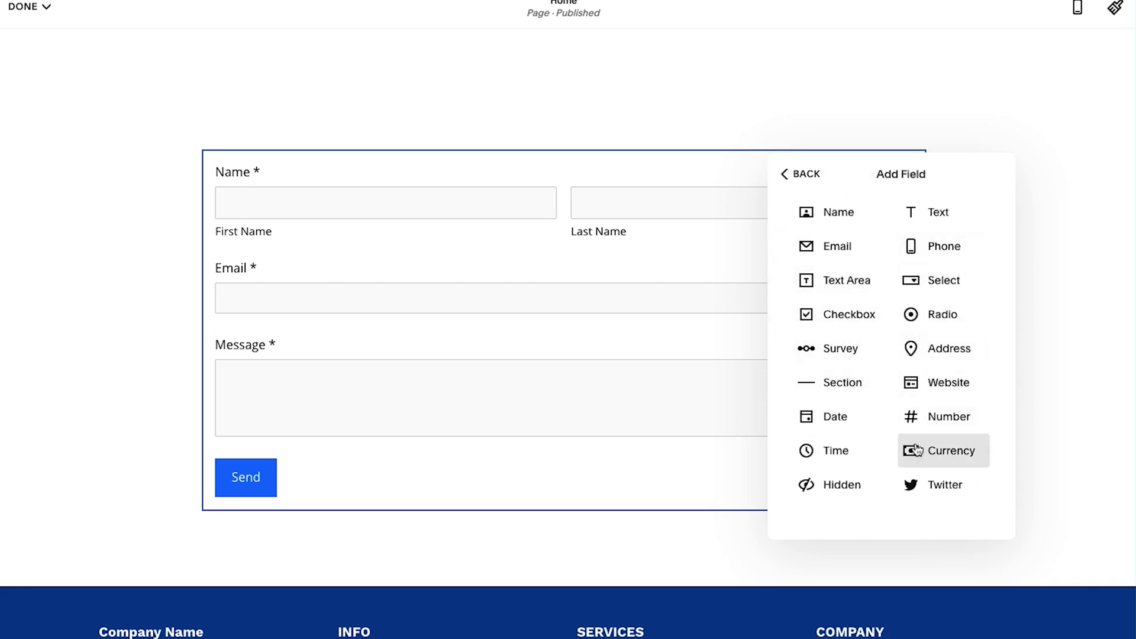
left_click(926, 417)
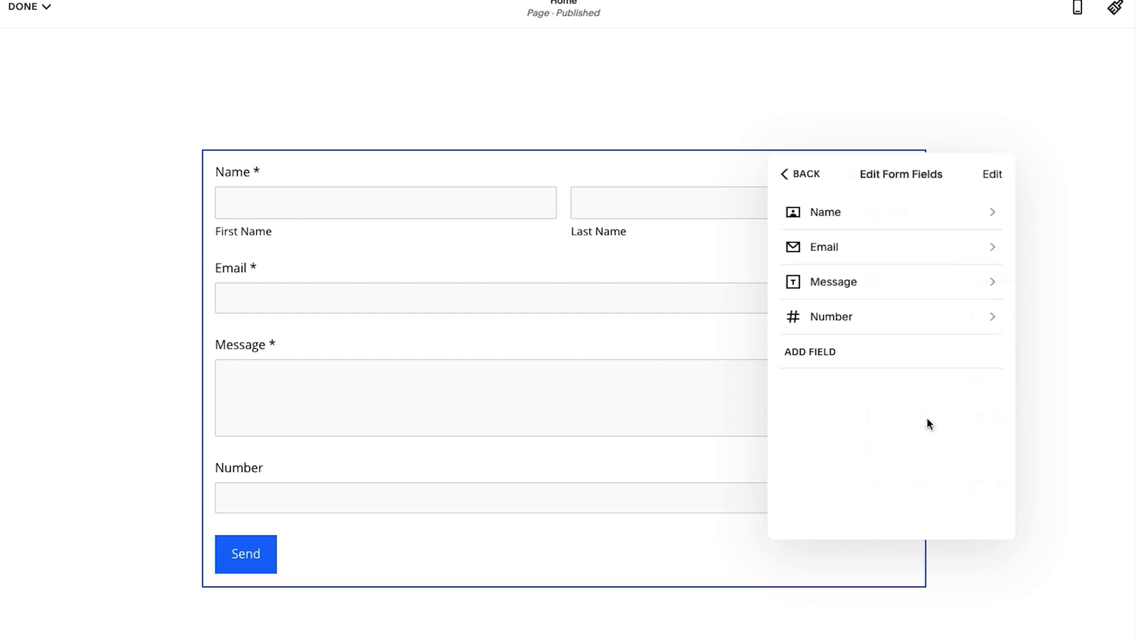
left_click(825, 316)
double_click(834, 230)
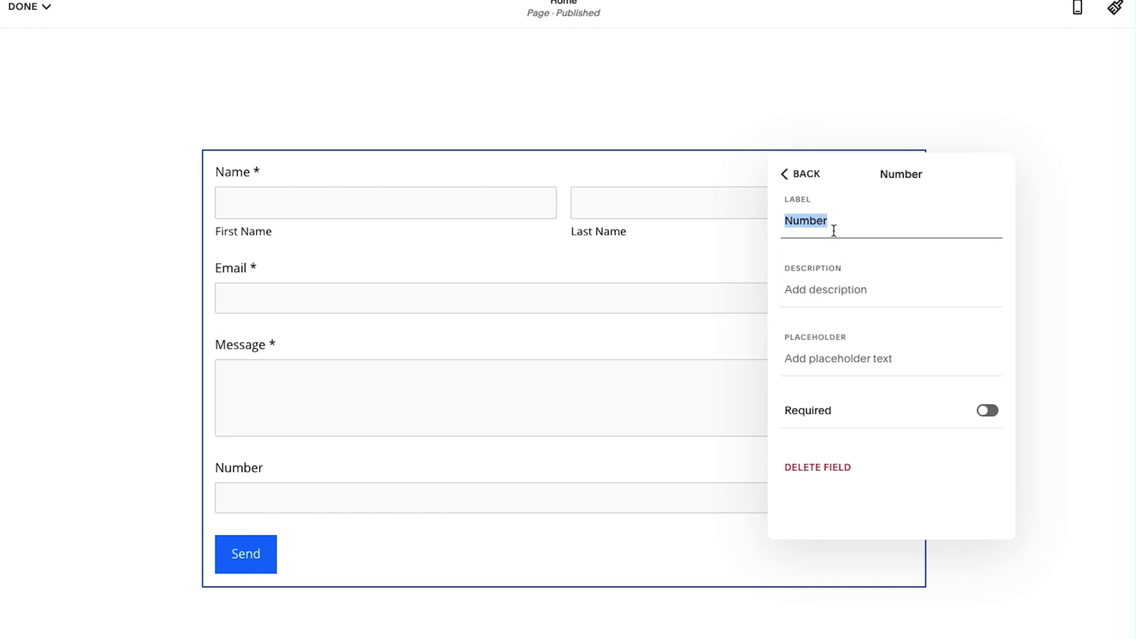
type("Phone #")
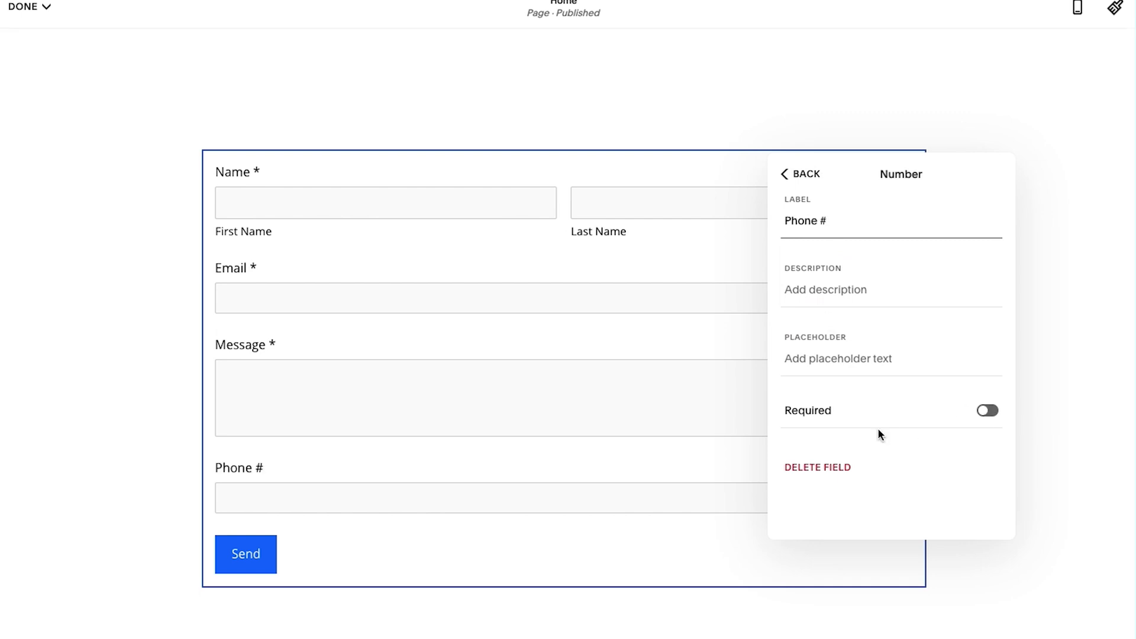
left_click(800, 173)
left_click(993, 174)
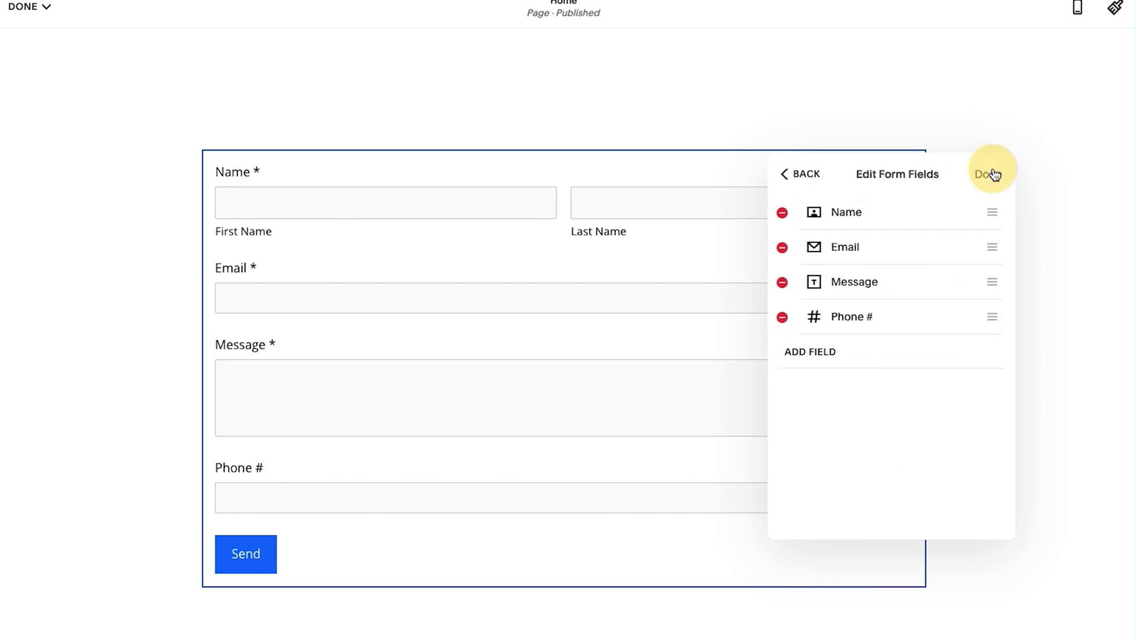
left_click_drag(992, 316, 988, 281)
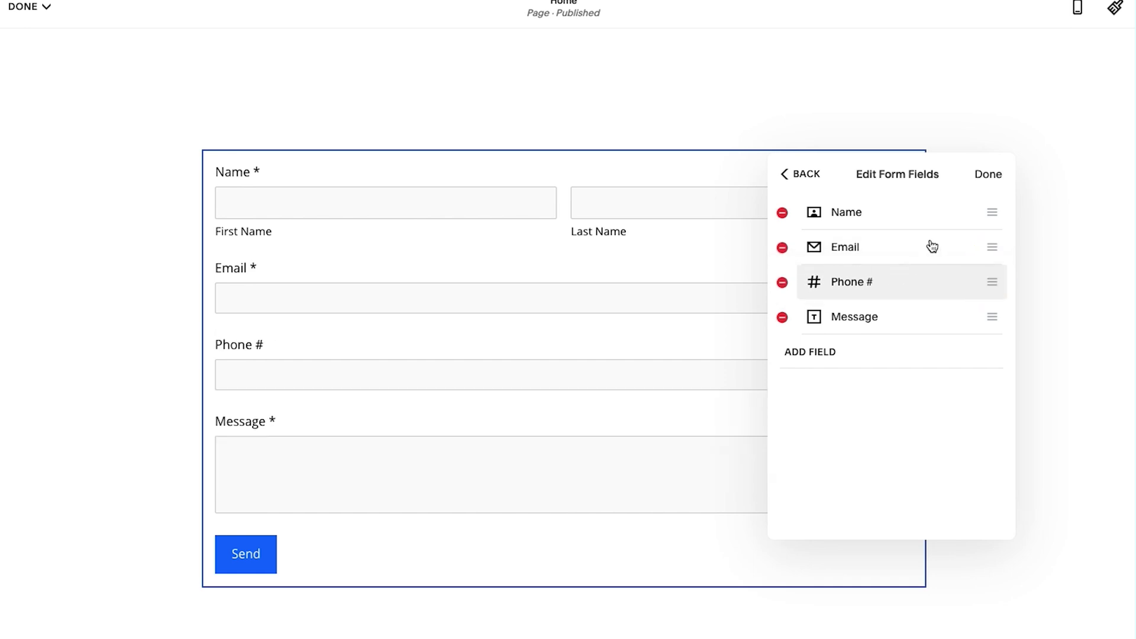
left_click(987, 179)
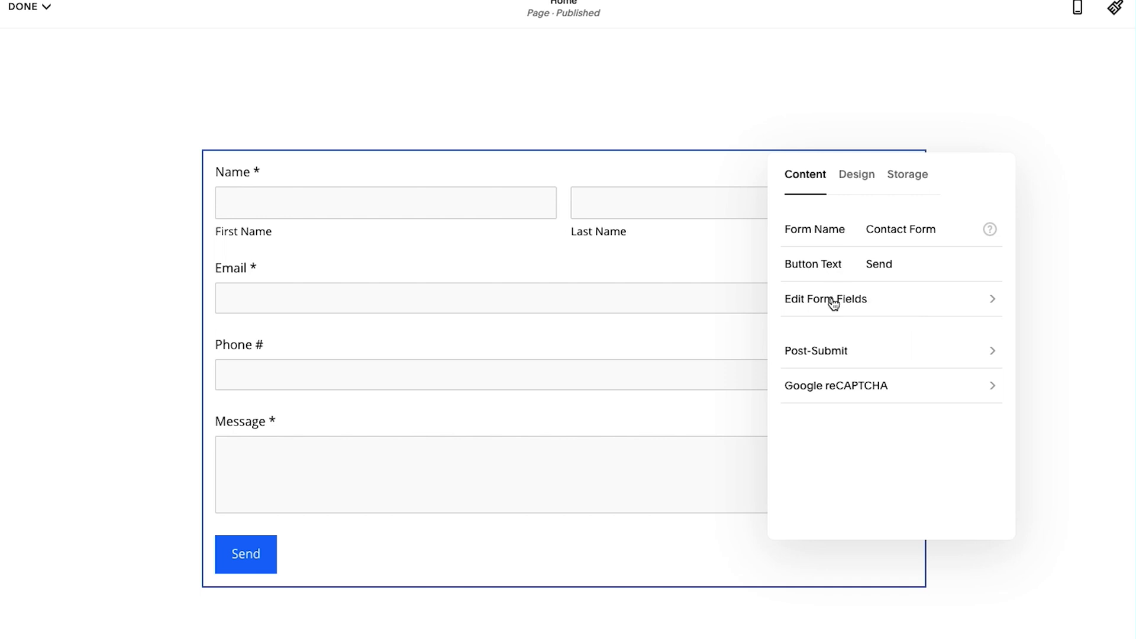
- Centre the Send button and turn on the form's Lightbox option
left_click(854, 177)
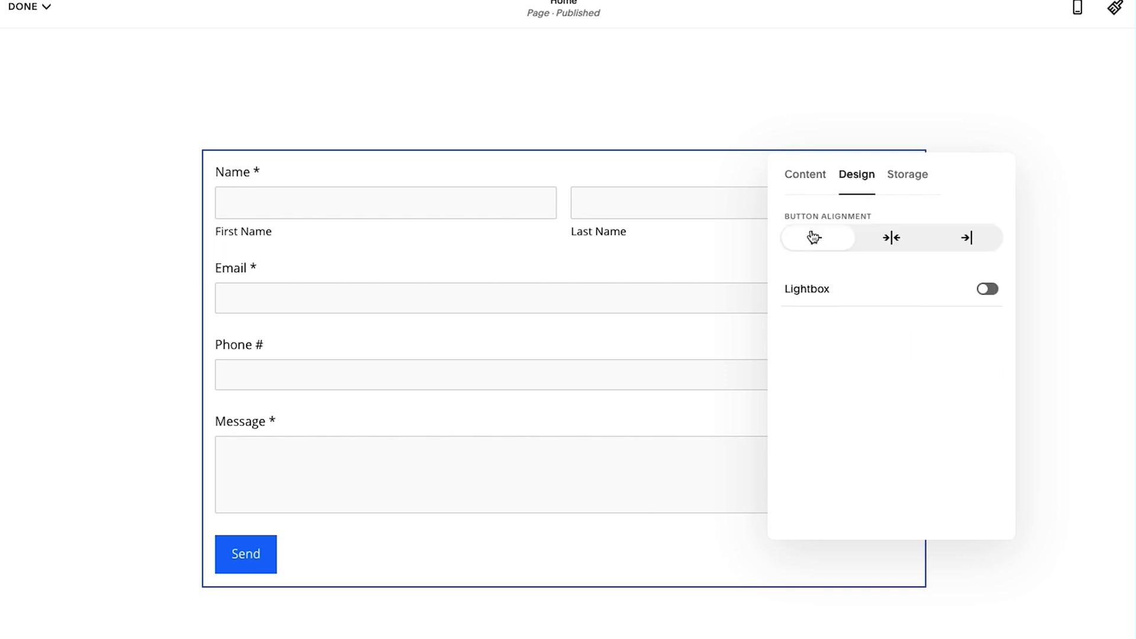
left_click(894, 239)
left_click(966, 237)
left_click(891, 239)
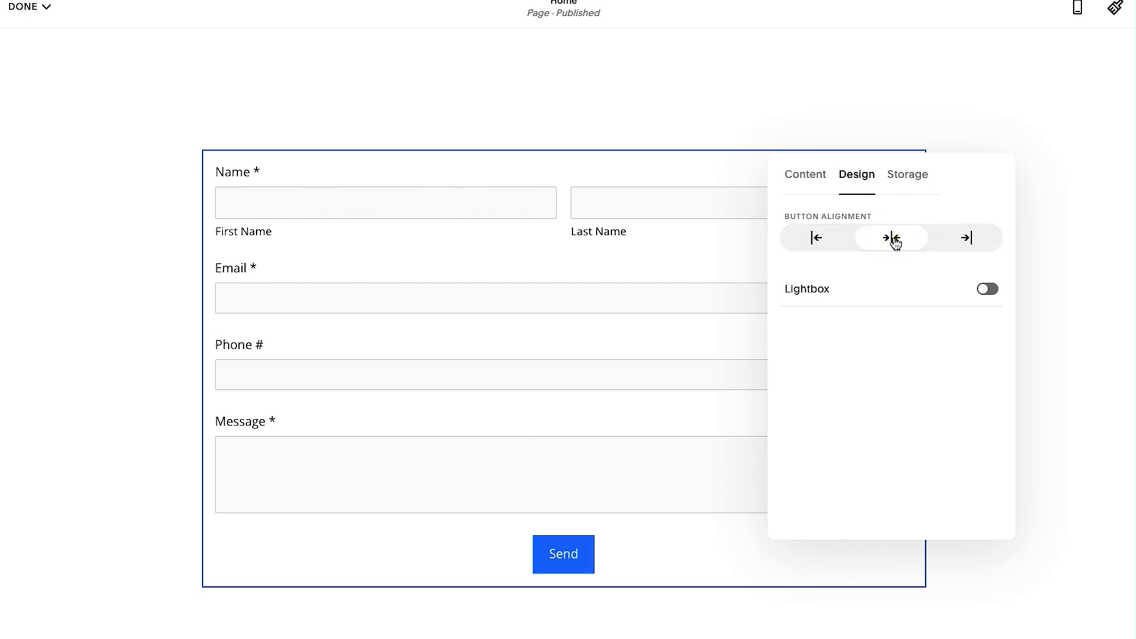
left_click(986, 289)
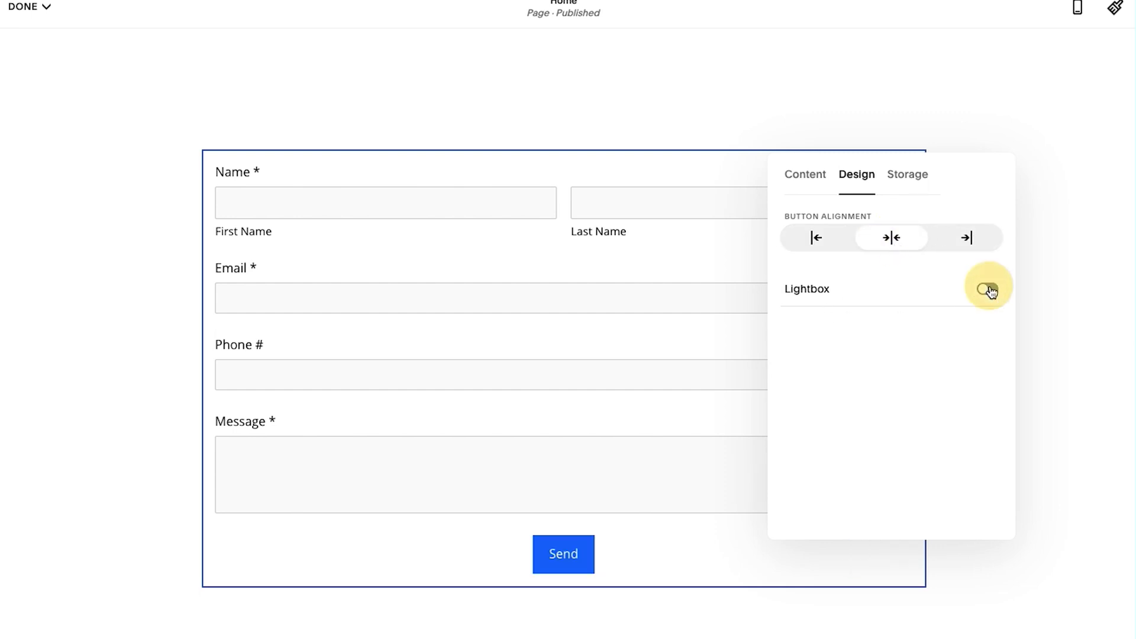
- Turn the Lightbox off and open the form's email storage settings
left_click(986, 289)
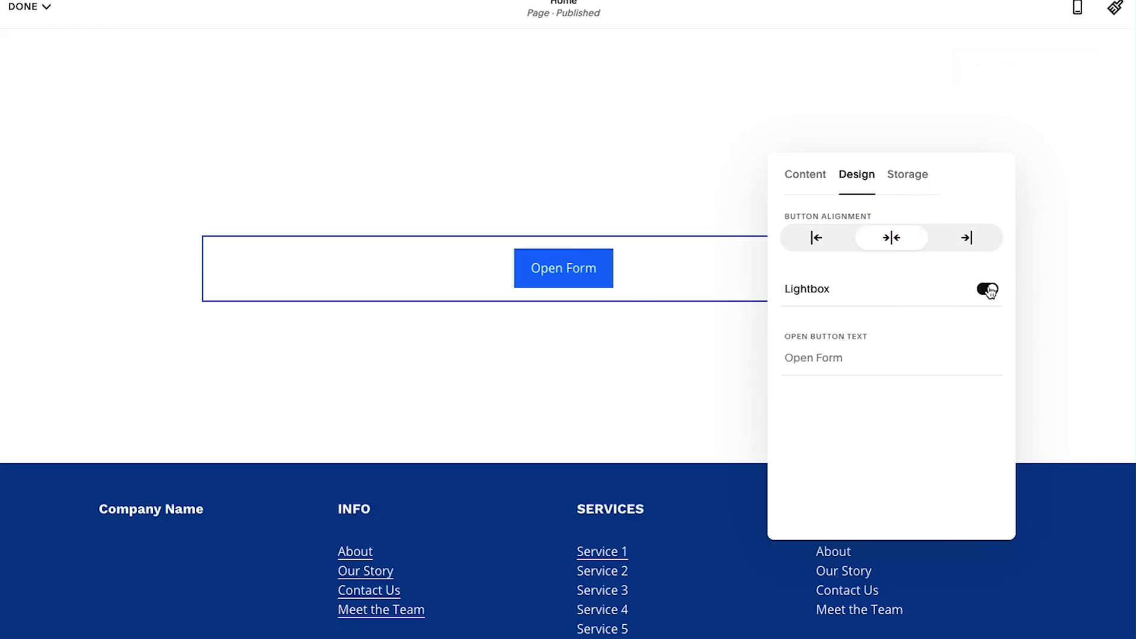
left_click(907, 178)
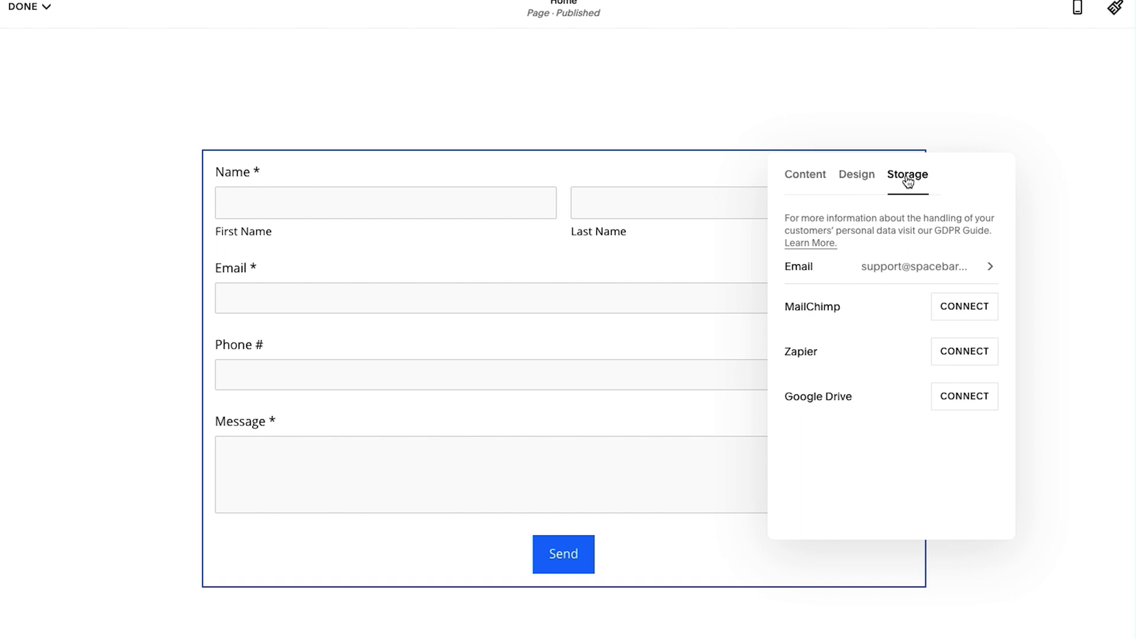
left_click(917, 266)
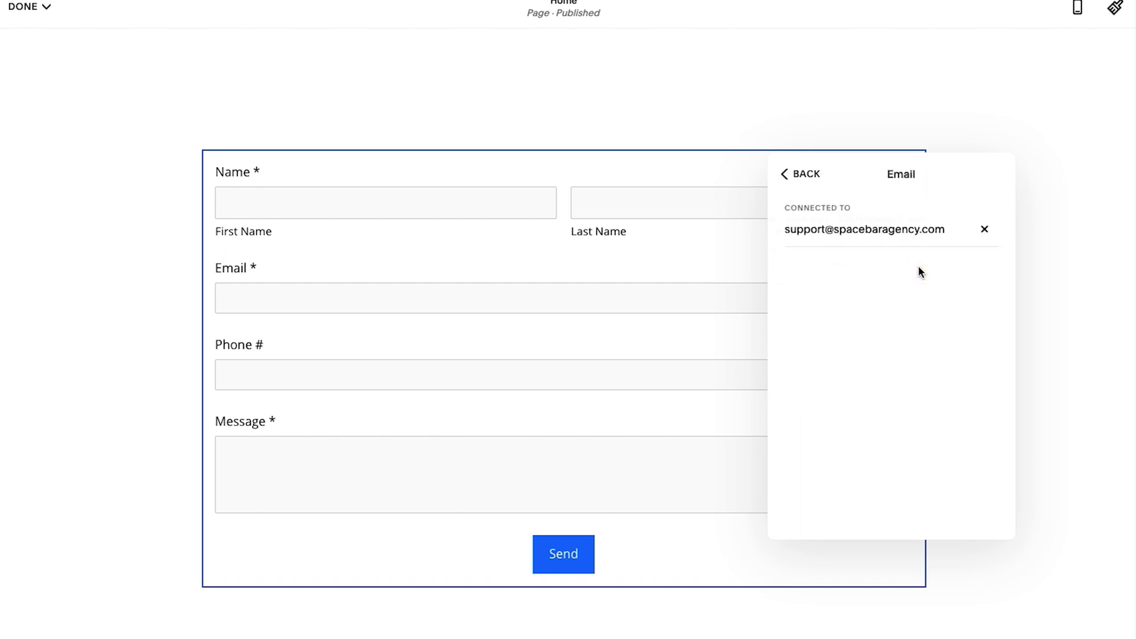
- Change the receiving email address to the new company mailbox and begin connecting Google Drive
double_click(791, 229)
type("hello")
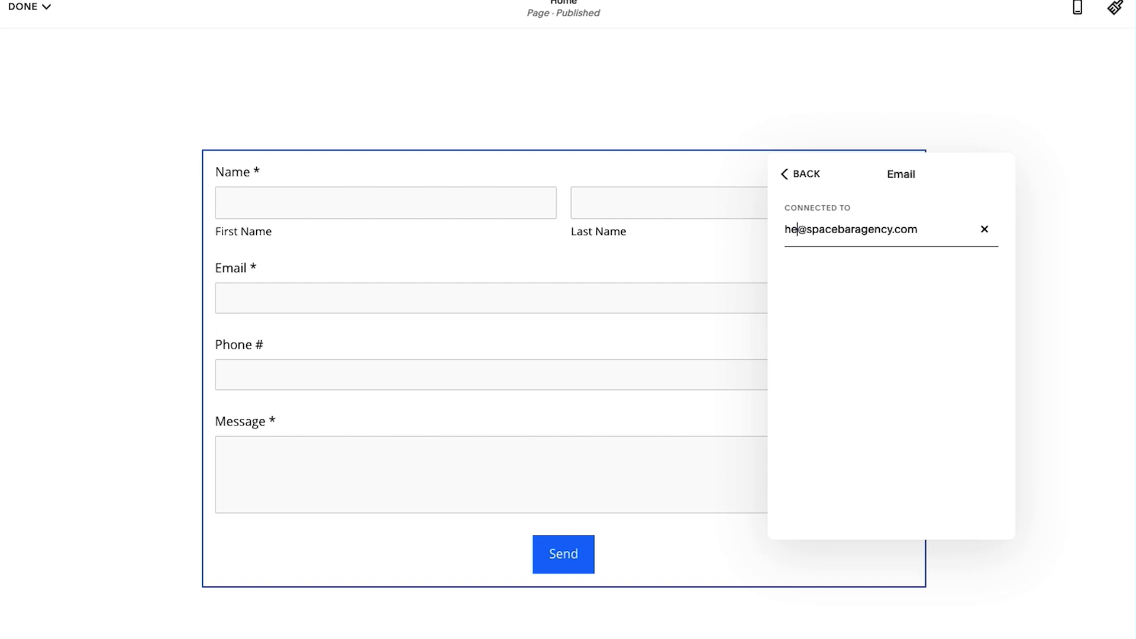
left_click(793, 228)
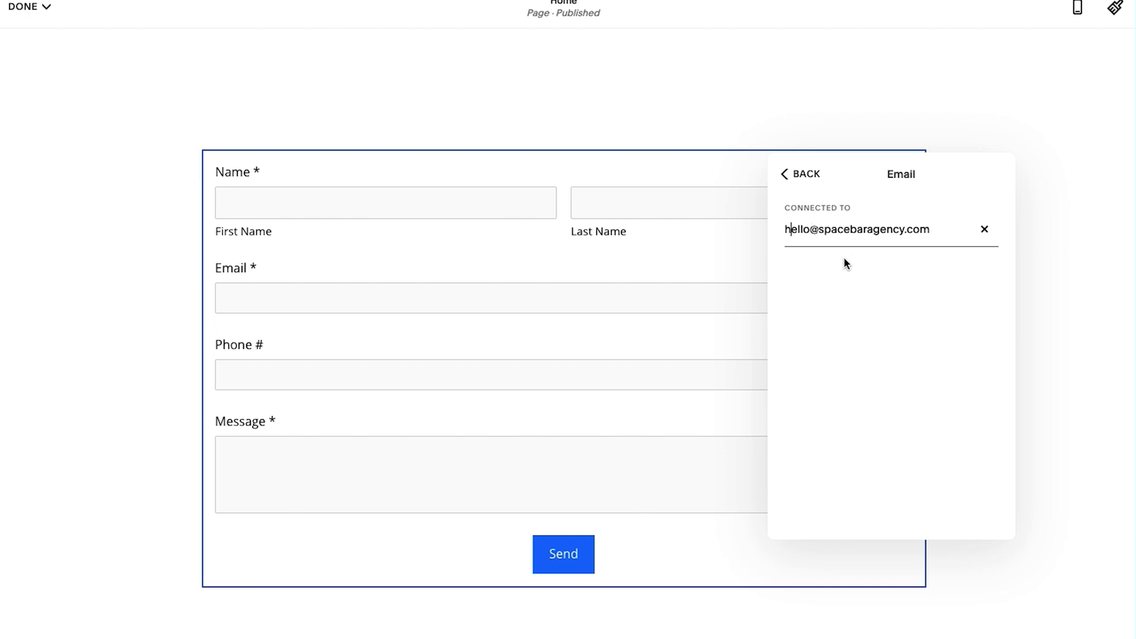
left_click(809, 181)
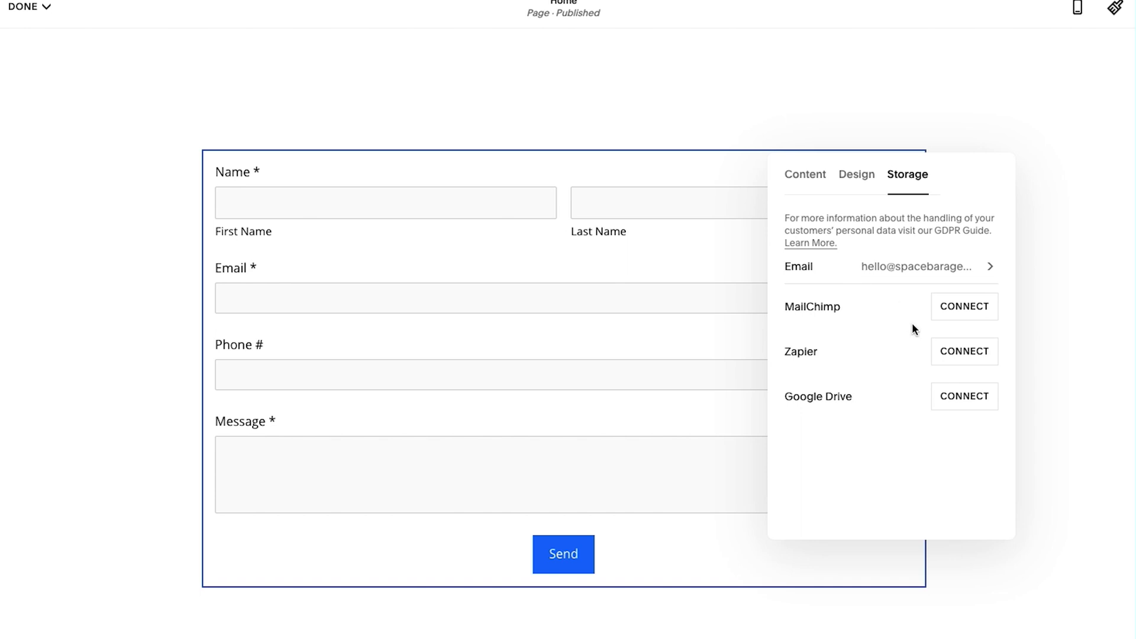
left_click(967, 402)
- Grant the agency's Google account Drive access and name the spreadsheet 'Sample Website Form Submissions'
left_click_drag(495, 63, 495, 114)
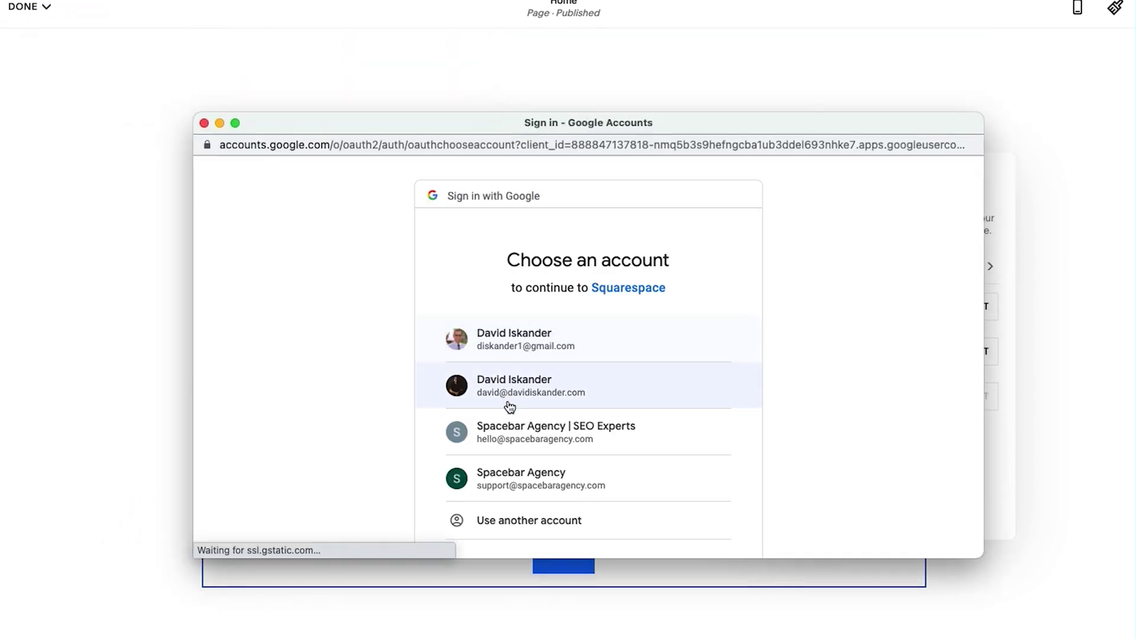
left_click(536, 436)
scroll(536, 441, "down", 5)
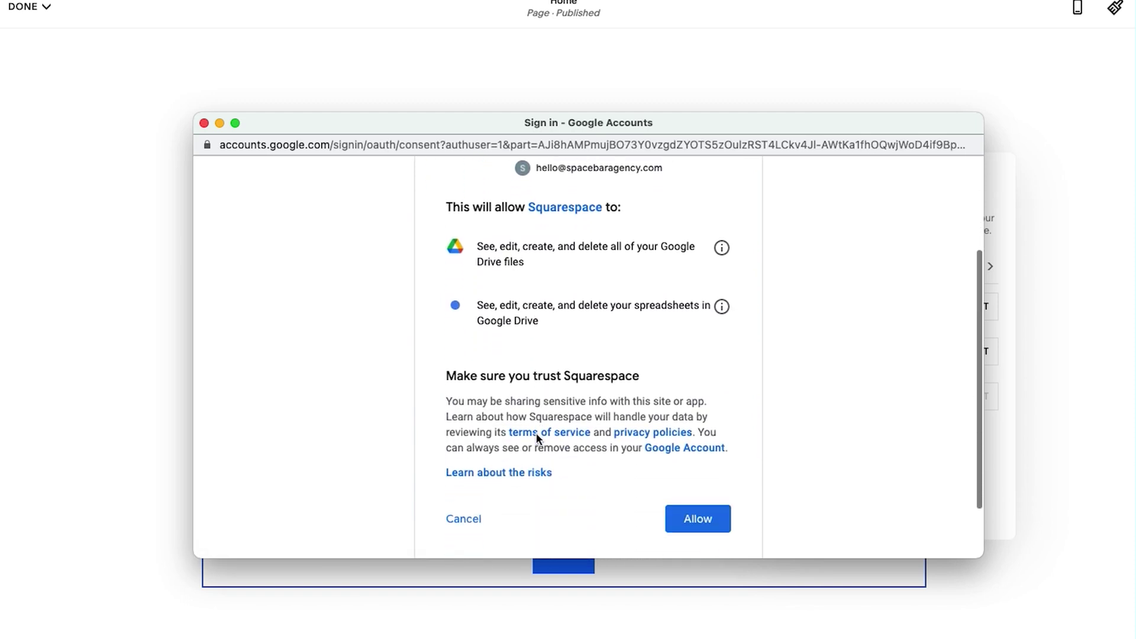
left_click(699, 448)
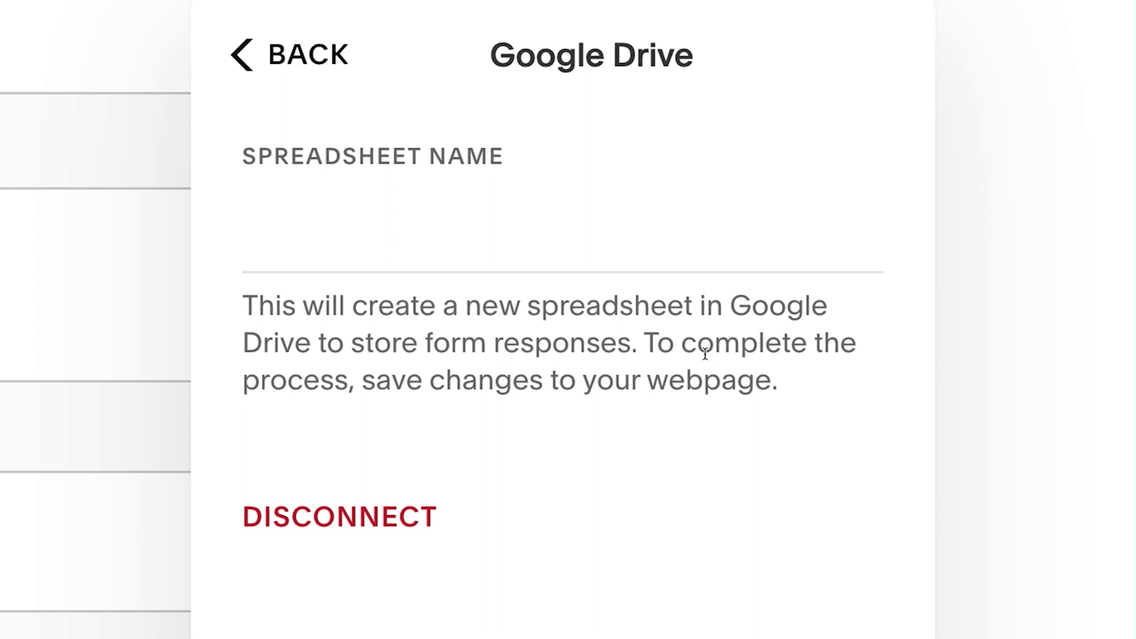
left_click(483, 243)
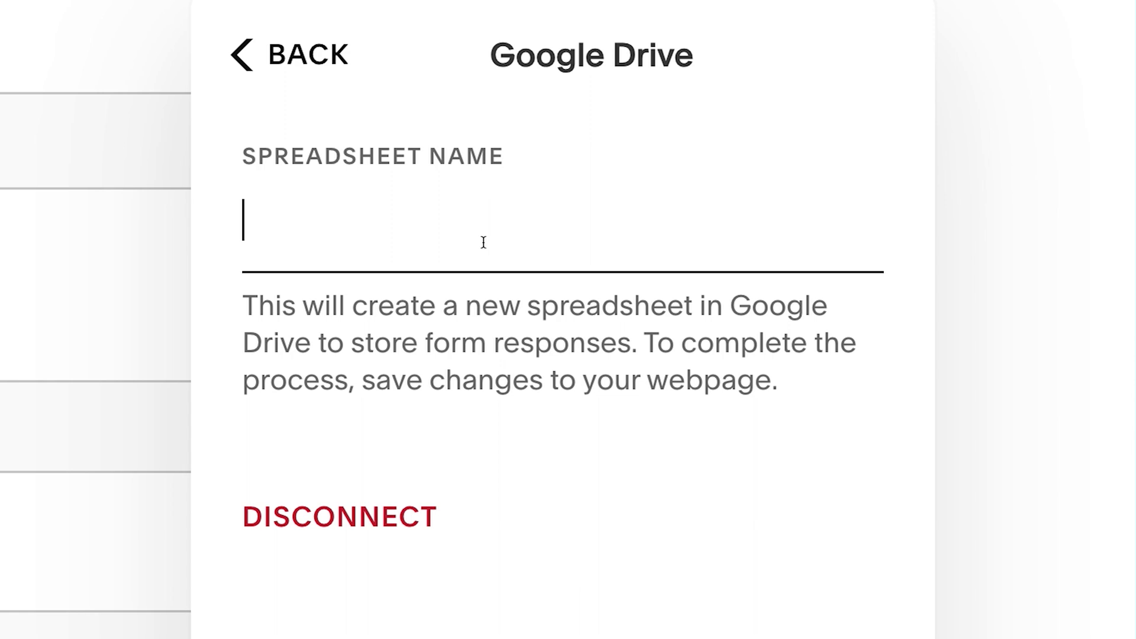
type("Sample Website Form Submiss")
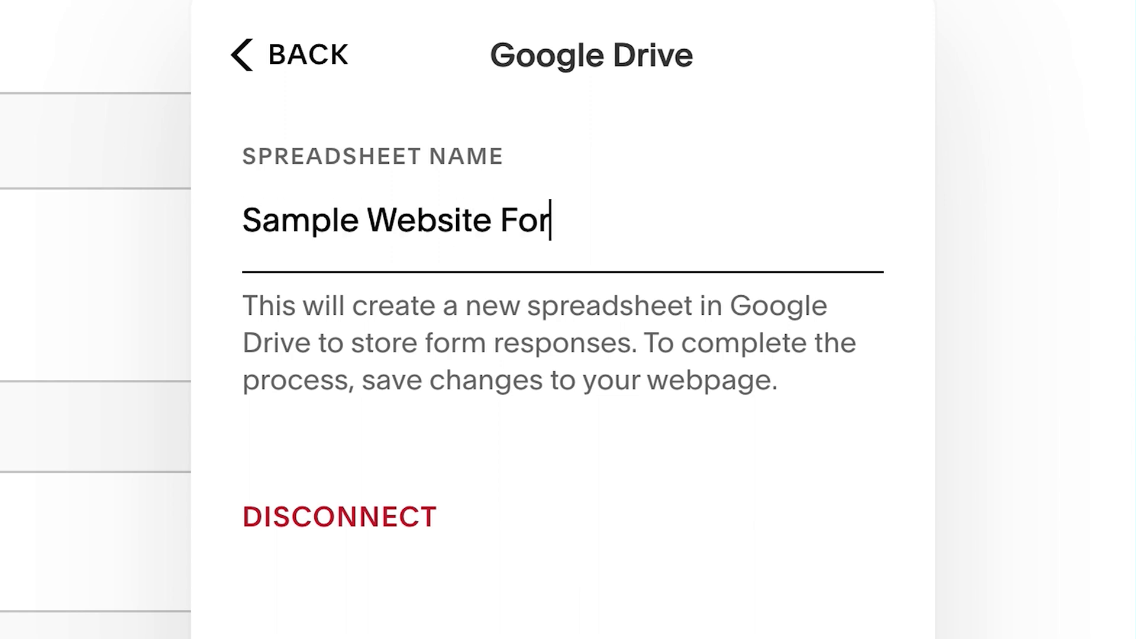
type("ions")
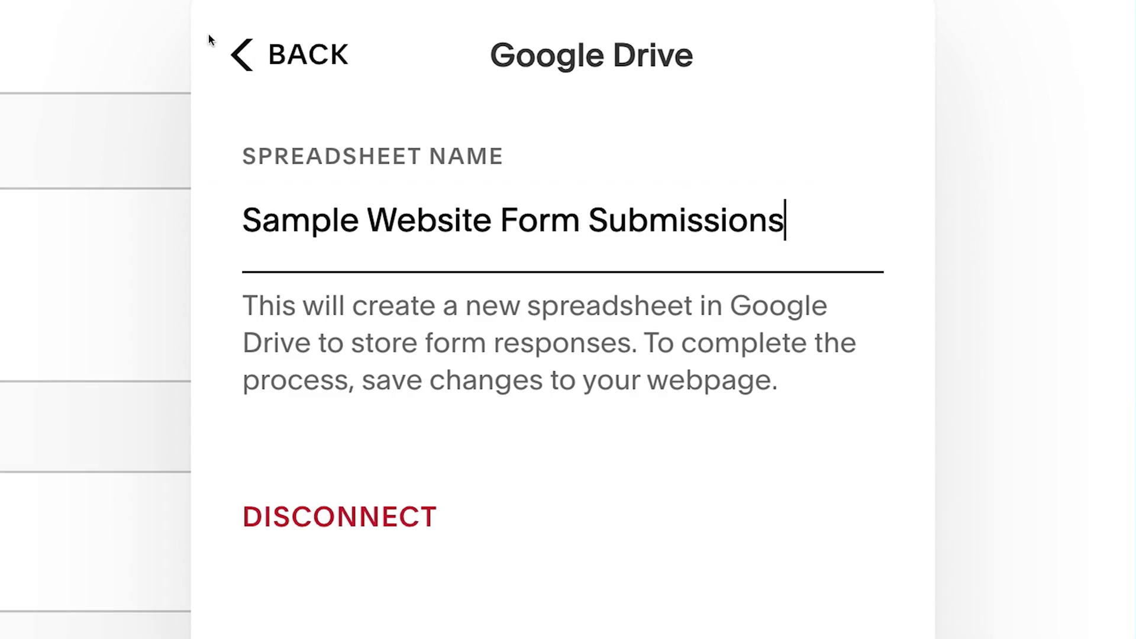
- Save the spreadsheet name and open Sample Website Form Submissions in Google Sheets
left_click(516, 189)
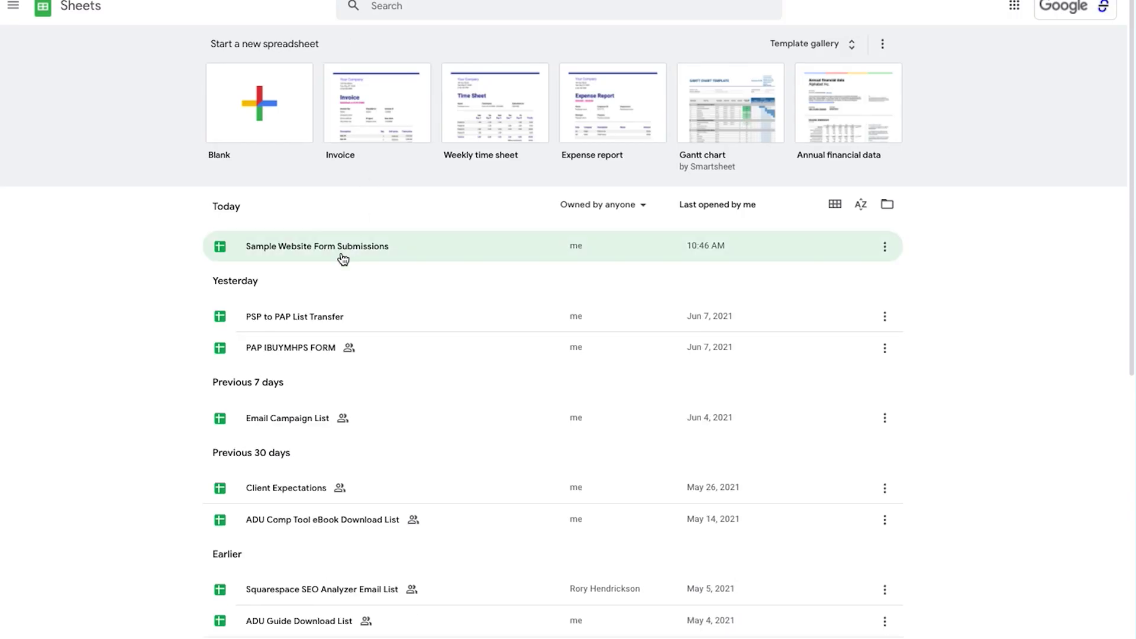
left_click(294, 248)
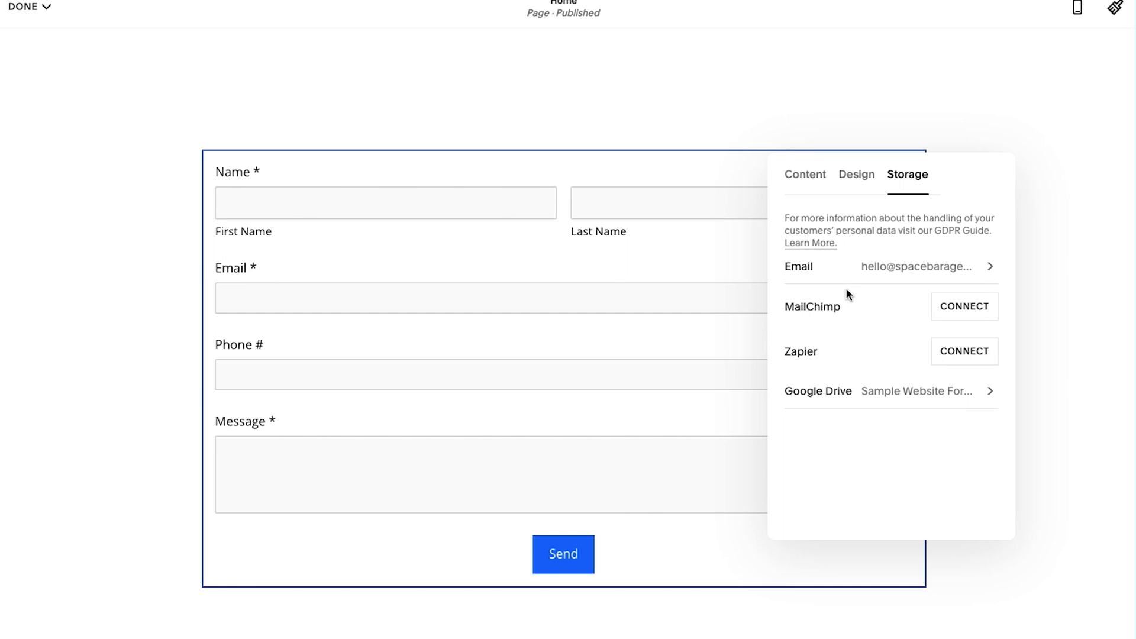
- Close the storage panel and save the page edits, leaving the editor
left_click(416, 249)
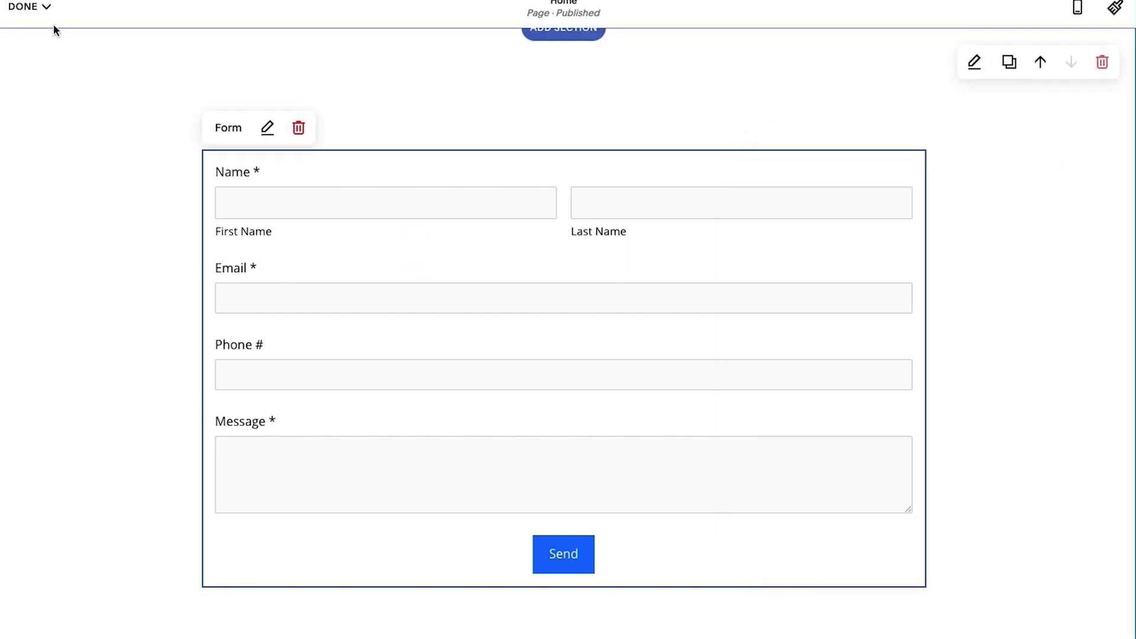
left_click(47, 7)
left_click(38, 39)
- Enter a test first and last name and accept the suggested email address
scroll(431, 250, "up", 3)
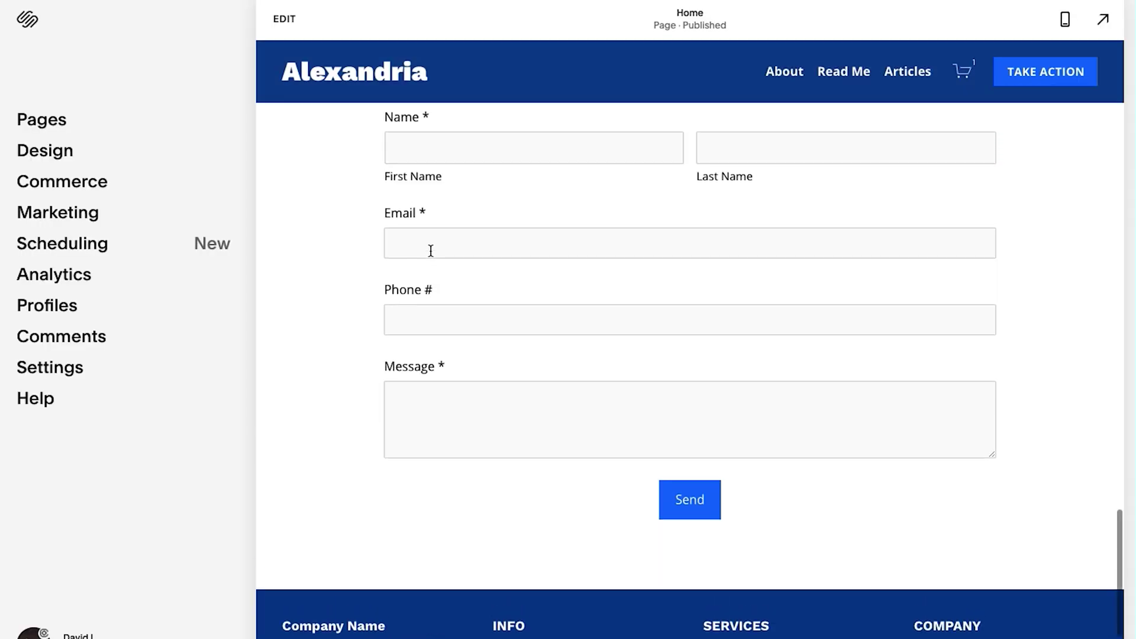
left_click(424, 148)
scroll(500, 177, "up", 2)
type("David")
key("Tab")
type("Alex")
key("Tab")
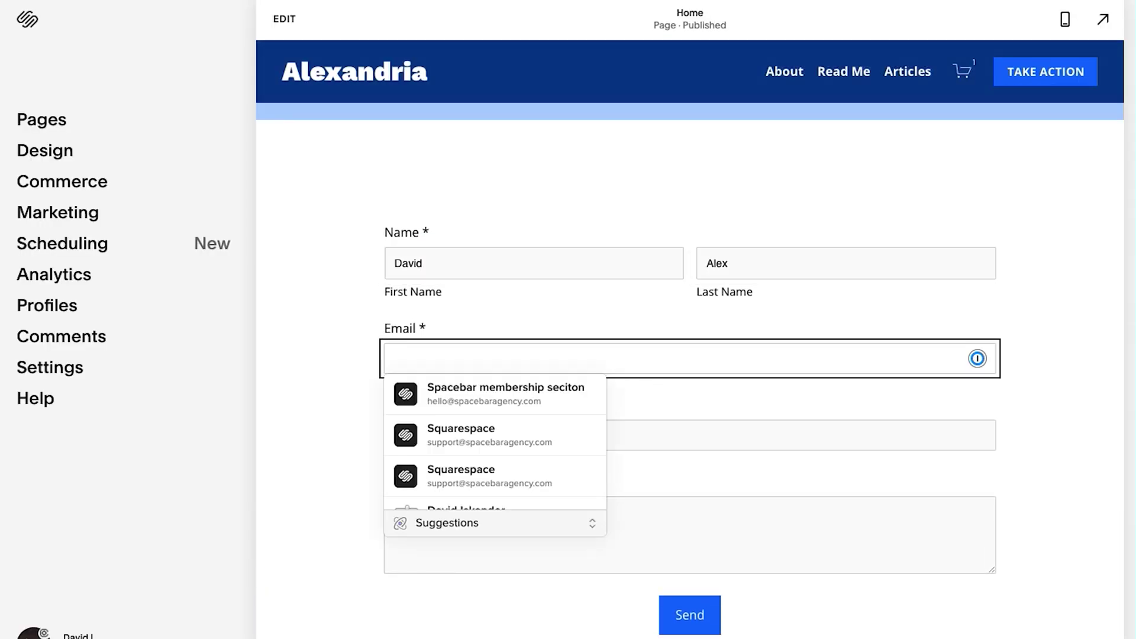
key("Down")
key("Return")
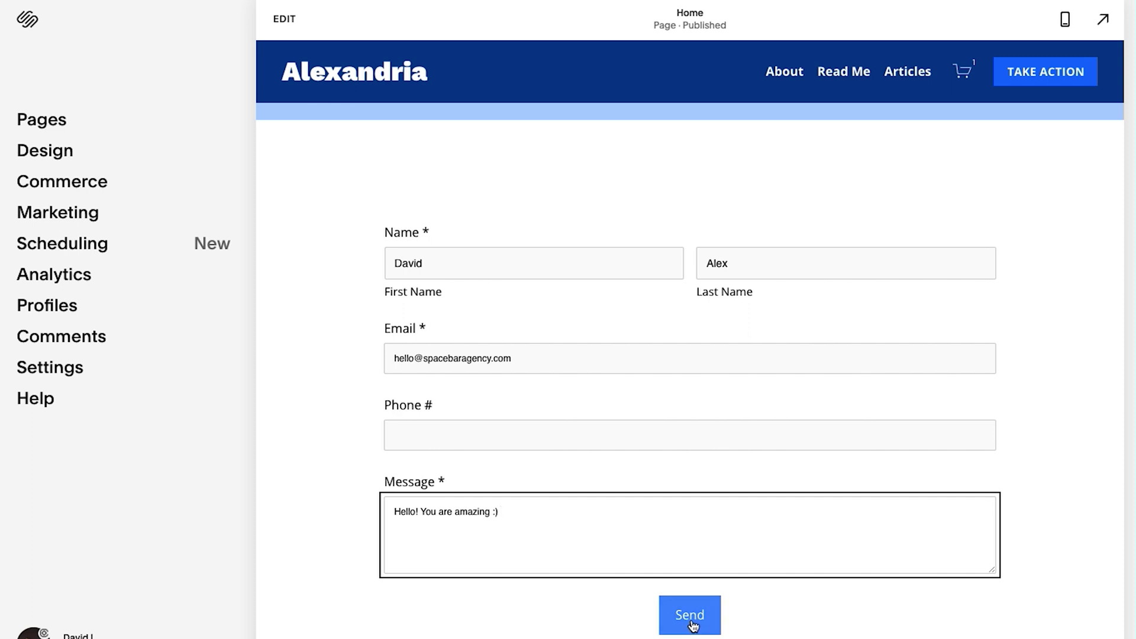
- Submit the test entry with the contact form's Send button
left_click(692, 623)
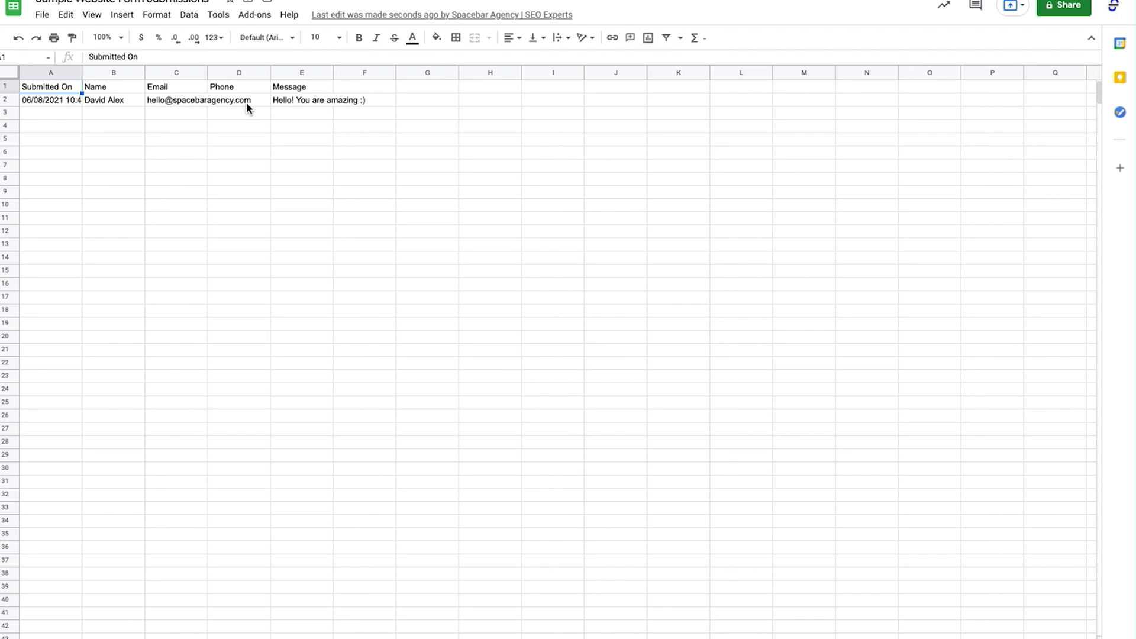
- Inspect row 2 of the Sample Website Form Submissions sheet for the test entry
mouse_move(80, 78)
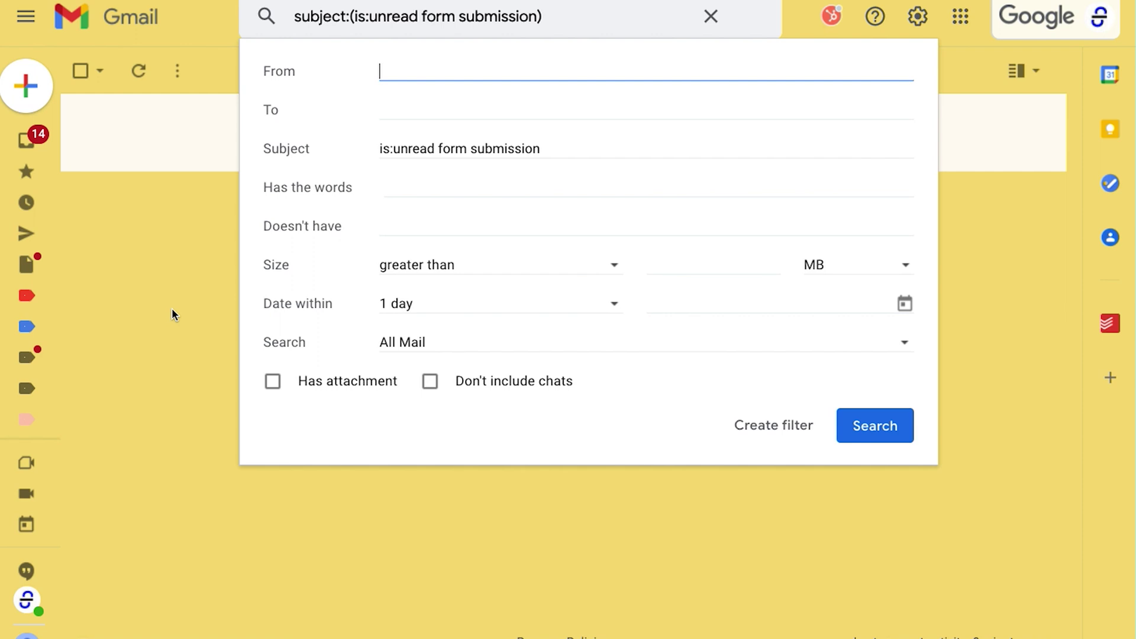
- Close advanced search and open the newest 'Form Submission - Contact Form' email
left_click(173, 313)
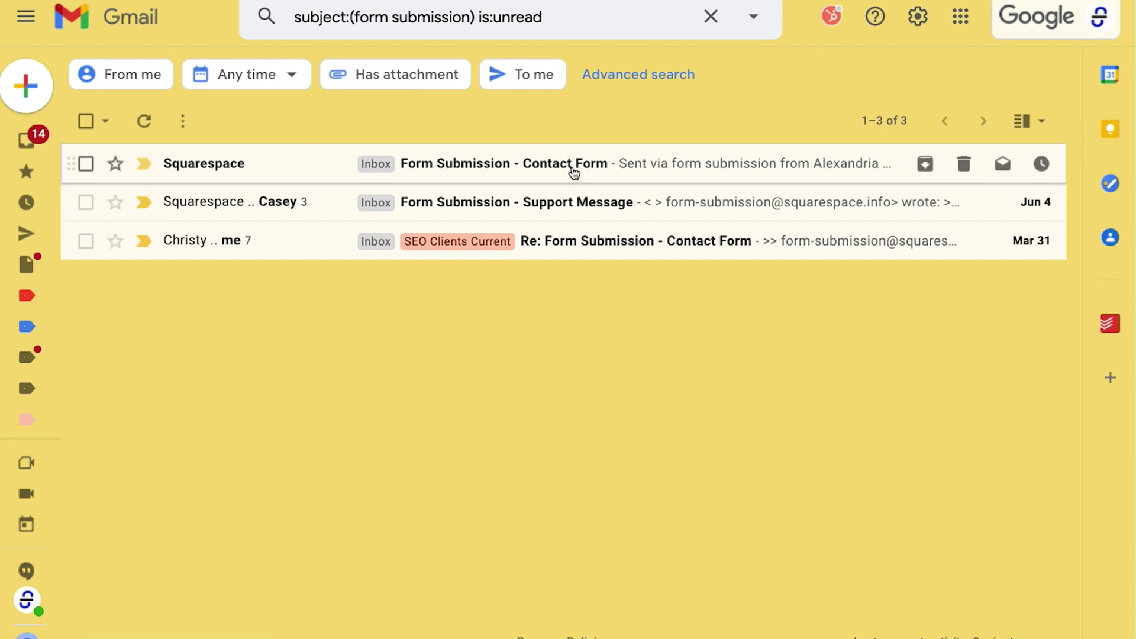
left_click(539, 164)
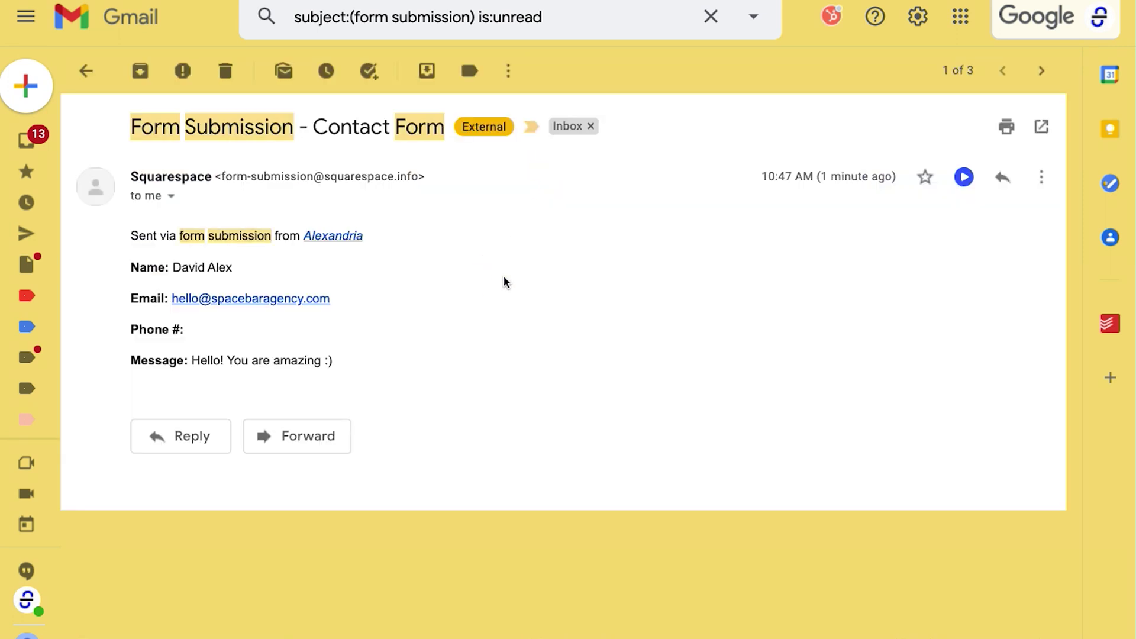
- Clear the search box while the Contact Form submission email stays open
left_click(556, 220)
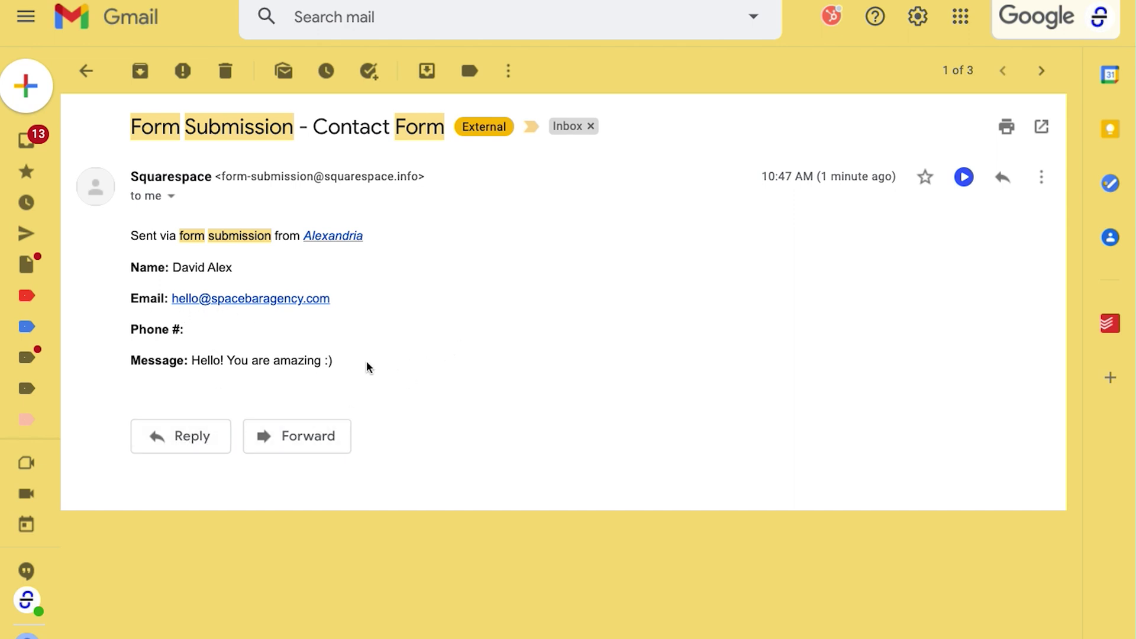
- Select and copy the form submission's text from the email
left_click_drag(350, 368, 147, 284)
left_click(126, 240)
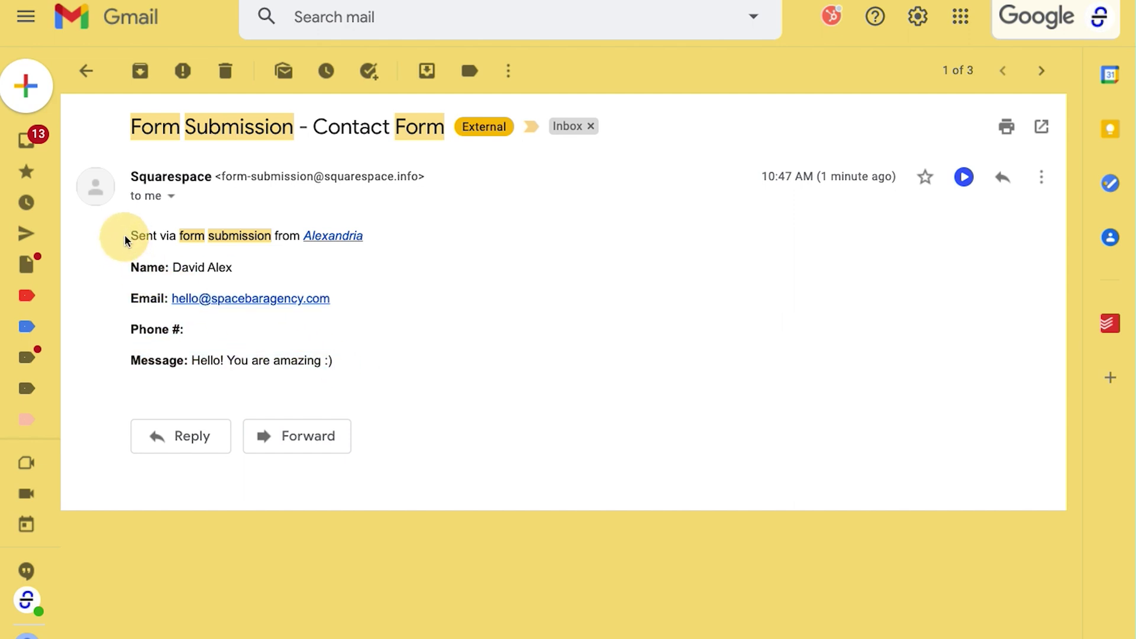
triple_click(125, 240)
key("ctrl+c")
- Compose a new email with body 'Write your message' followed by a 'Signature' line
left_click(54, 86)
left_click(579, 333)
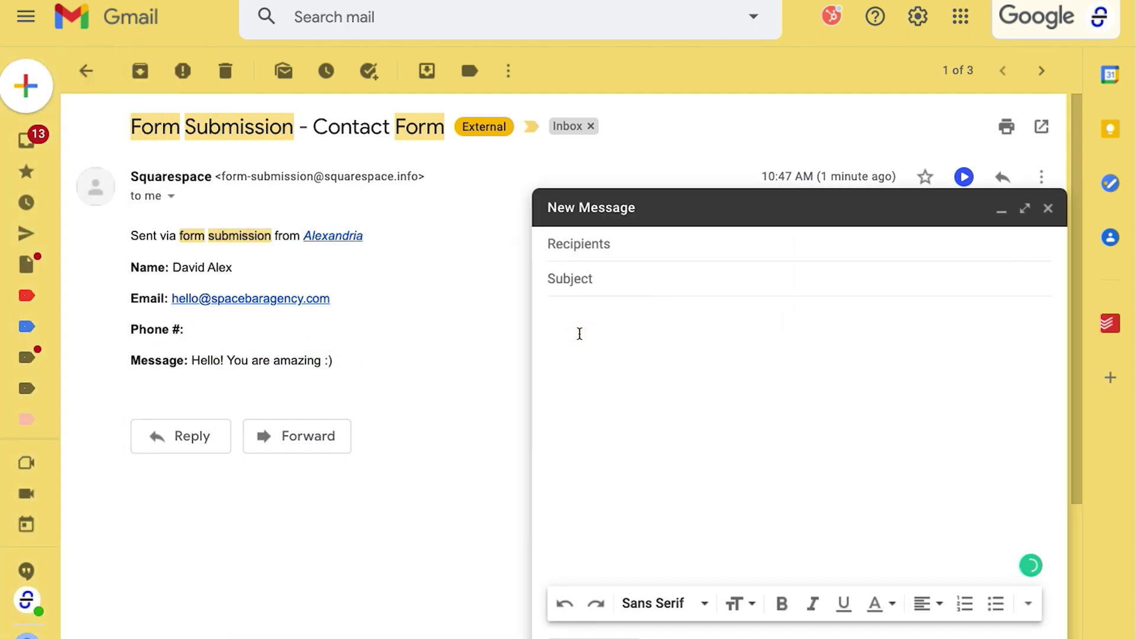
type("Write your message")
key("Return")
key("Return")
type("Sigant")
key("BackSpace")
key("BackSpace")
key("BackSpace")
type("nature")
key("Return")
key("Return")
key("Return")
- Add a '---' divider and 'Original message' heading, then paste the submission beneath
type("--")
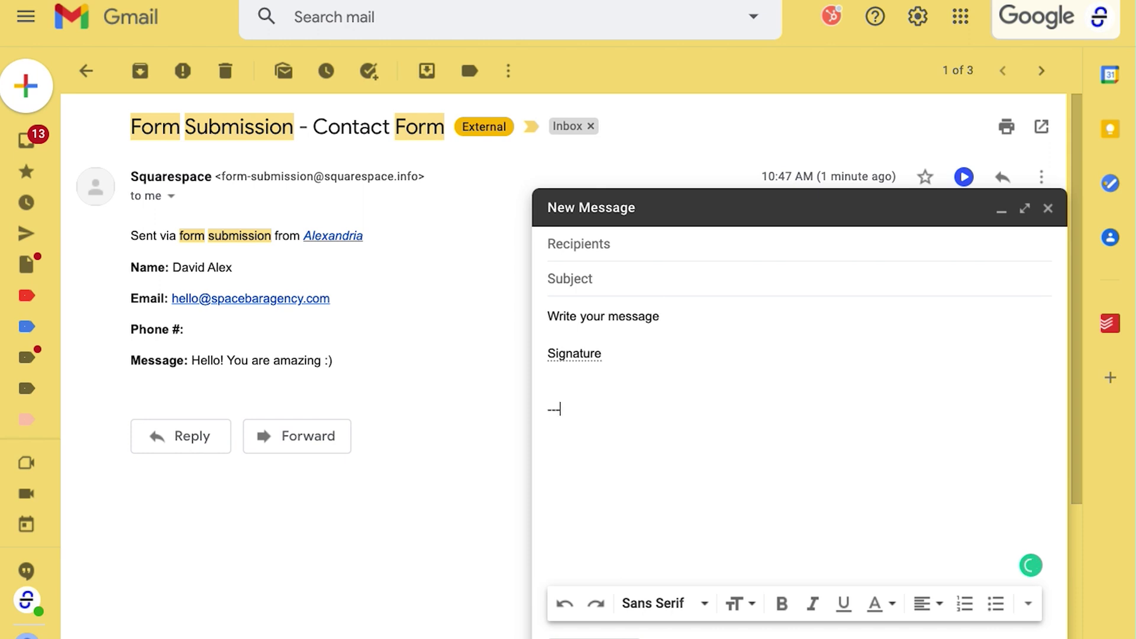
type("-")
key("Return")
type("Original mesa")
key("BackSpace")
type("sage")
key("Return")
key("ctrl+v")
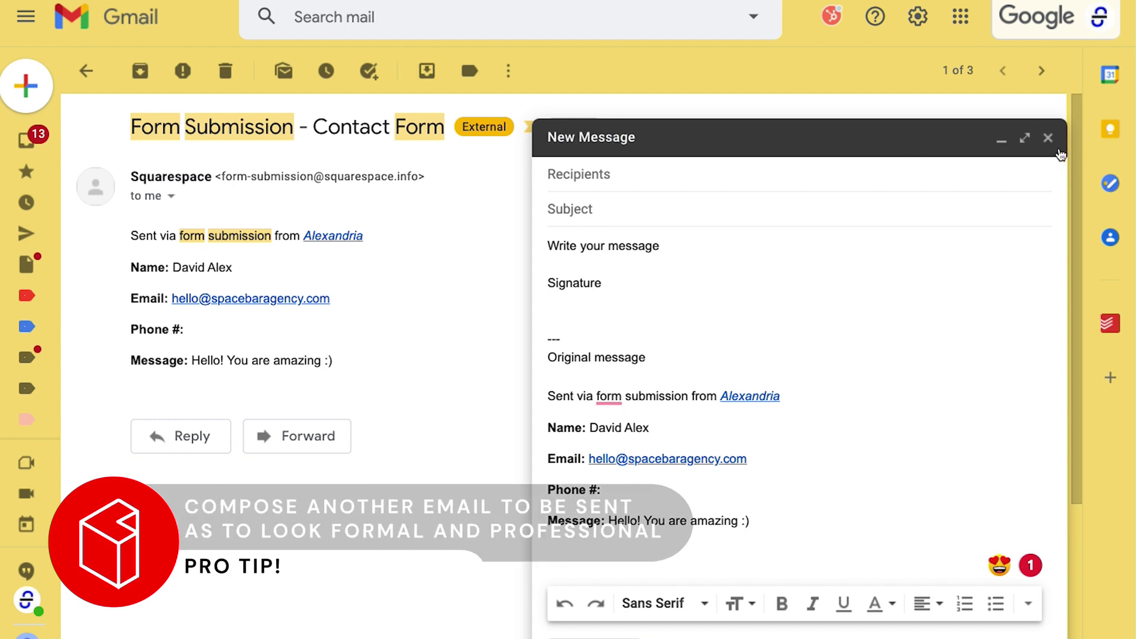
- Minimize the draft and start its subject line with 'Sign'
left_click(999, 142)
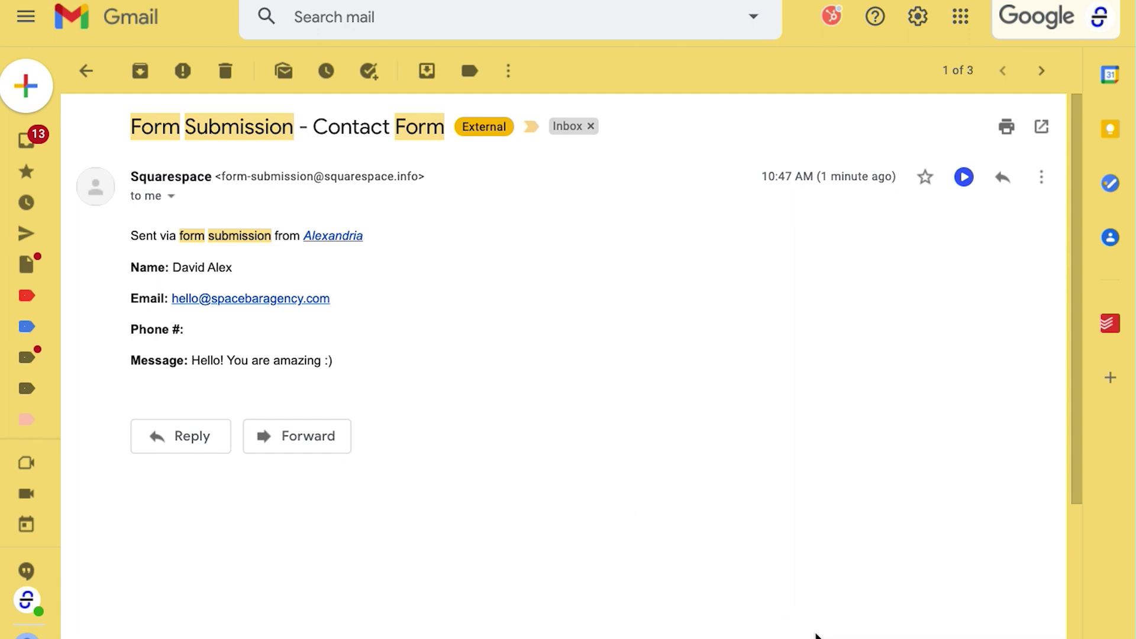
left_click(578, 207)
type("Sign")
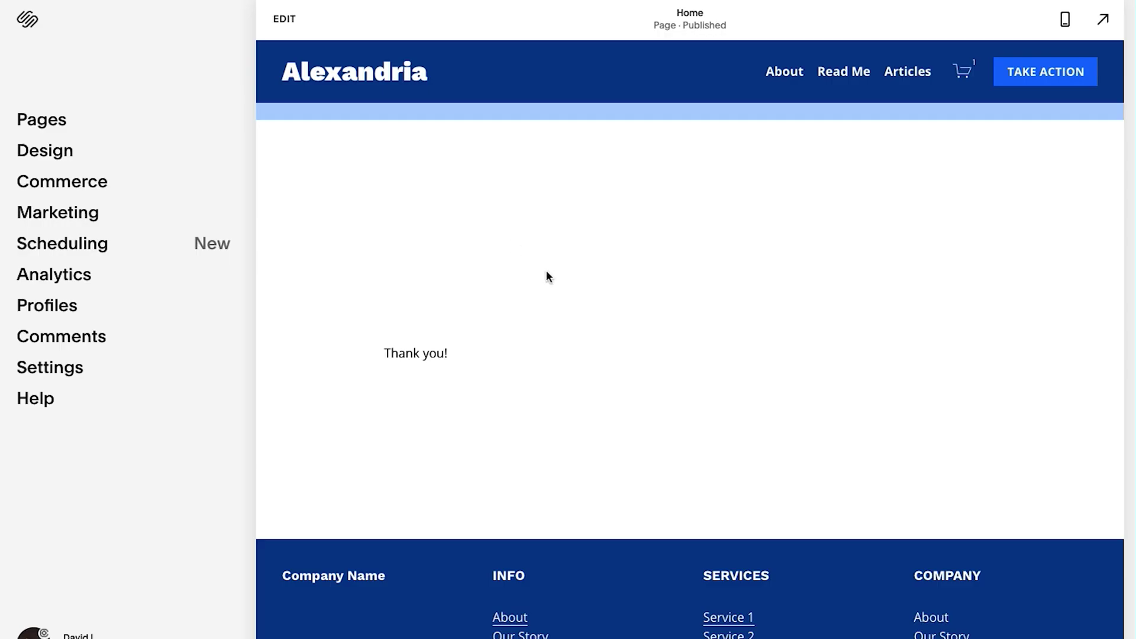
- Scroll the site preview to the contact form, then switch to the Google Sheets spreadsheet
scroll(615, 373, "down", 20)
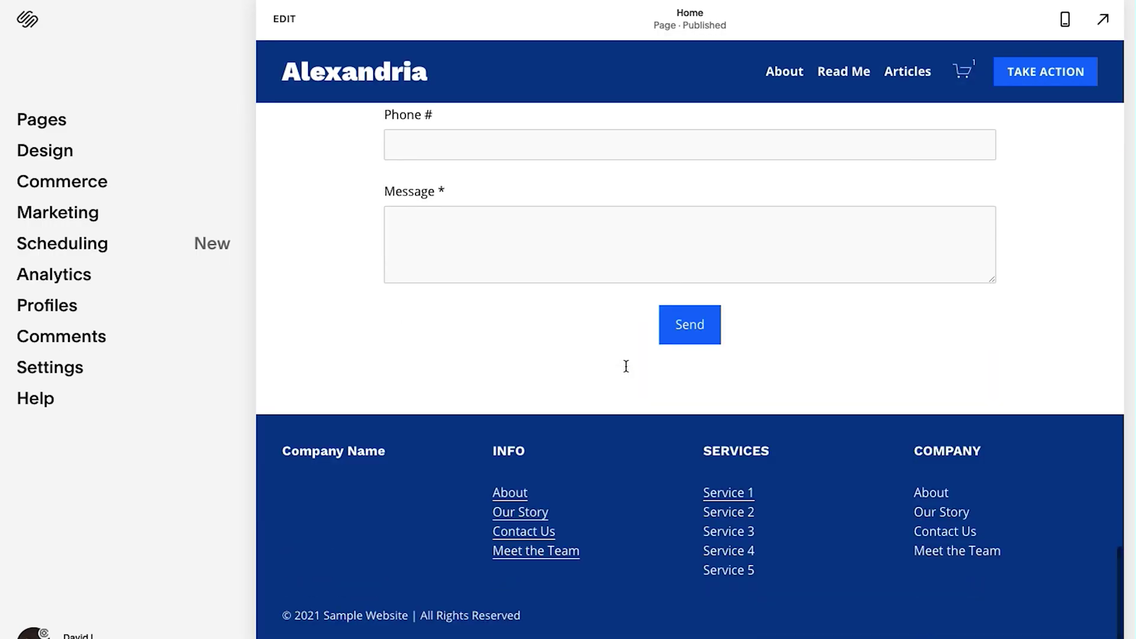
scroll(627, 366, "up", 8)
scroll(626, 367, "down", 4)
scroll(626, 367, "up", 1)
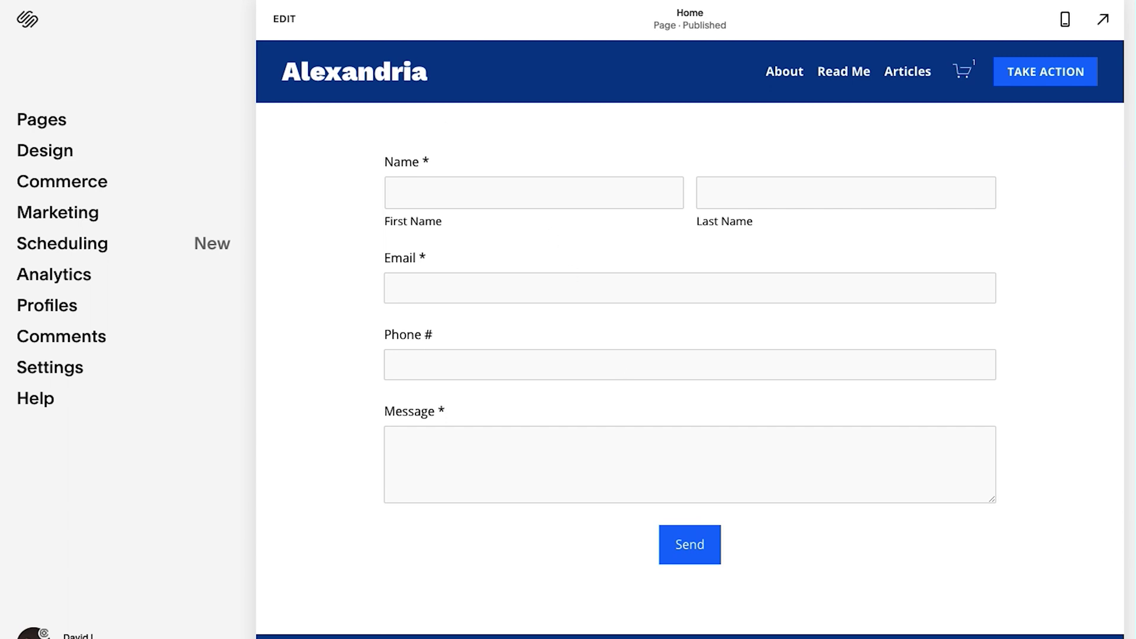
key("ctrl+Tab")
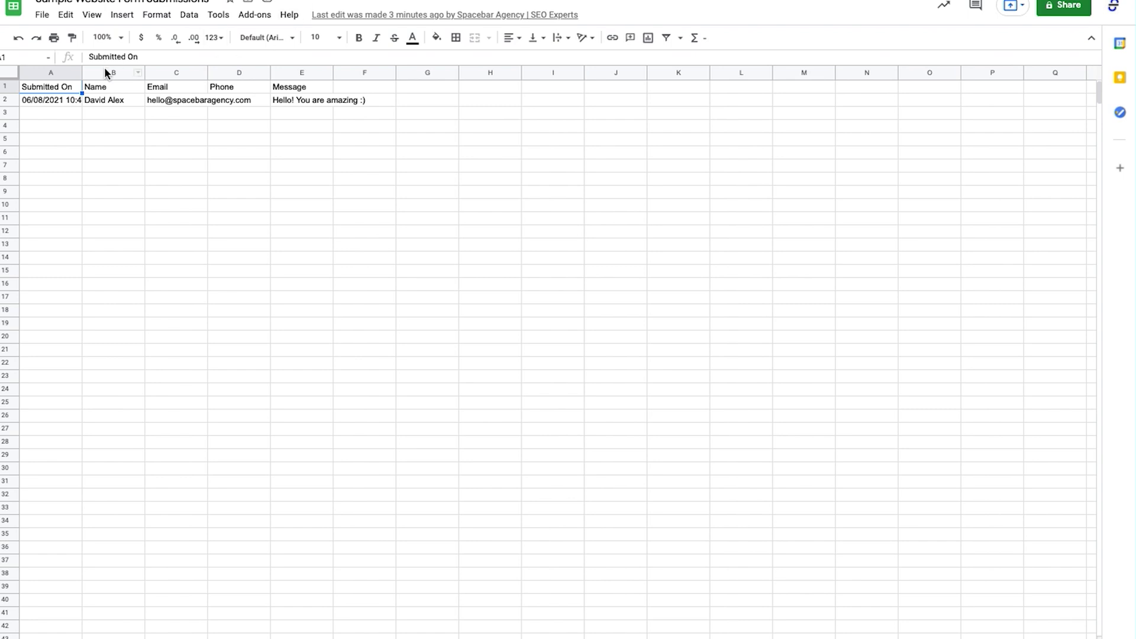